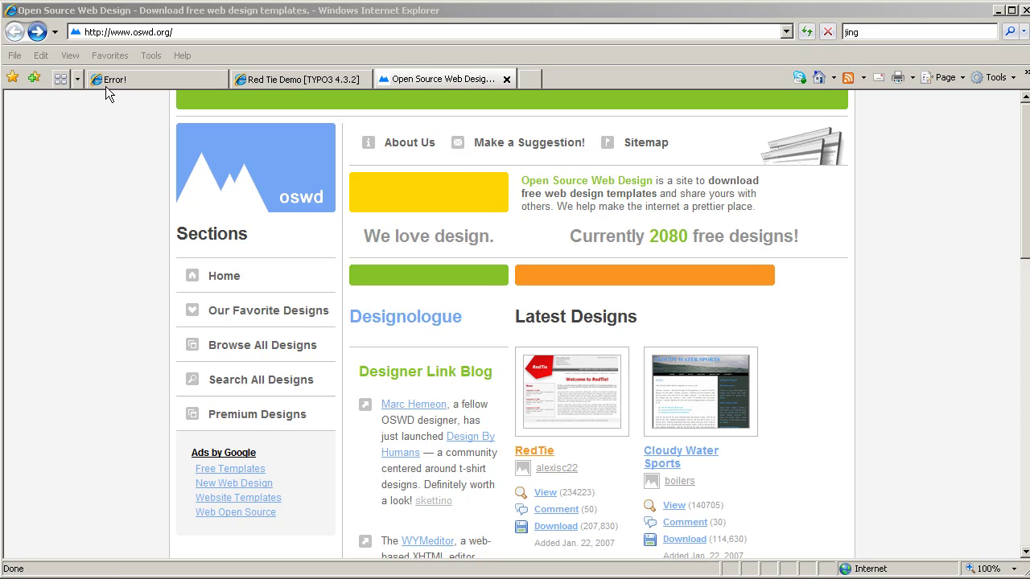
# Preview the RedTie design on the Open Source Web Design site, and return to the TYPO3 backend.
pyautogui.click(581, 391)
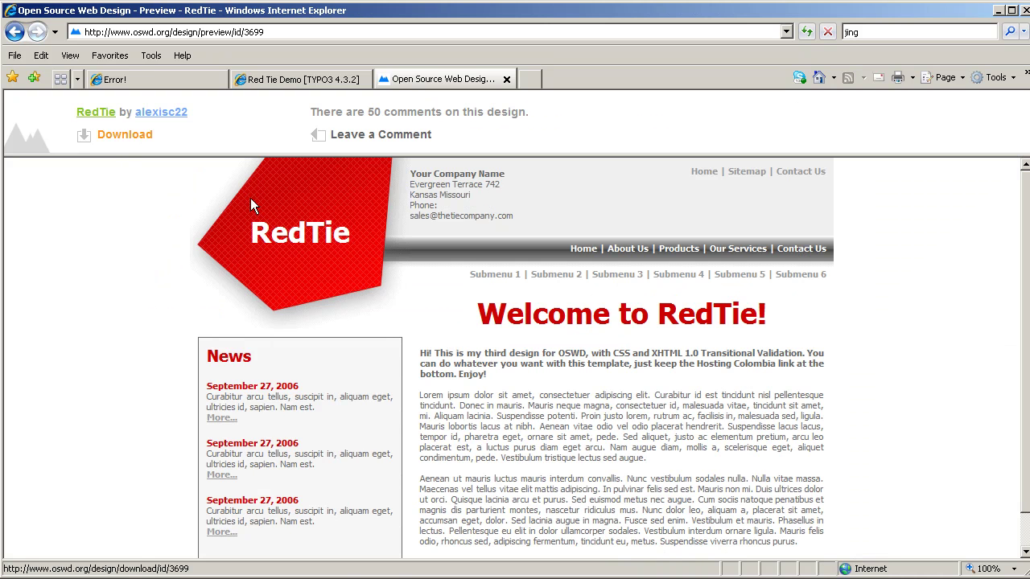
pyautogui.click(272, 82)
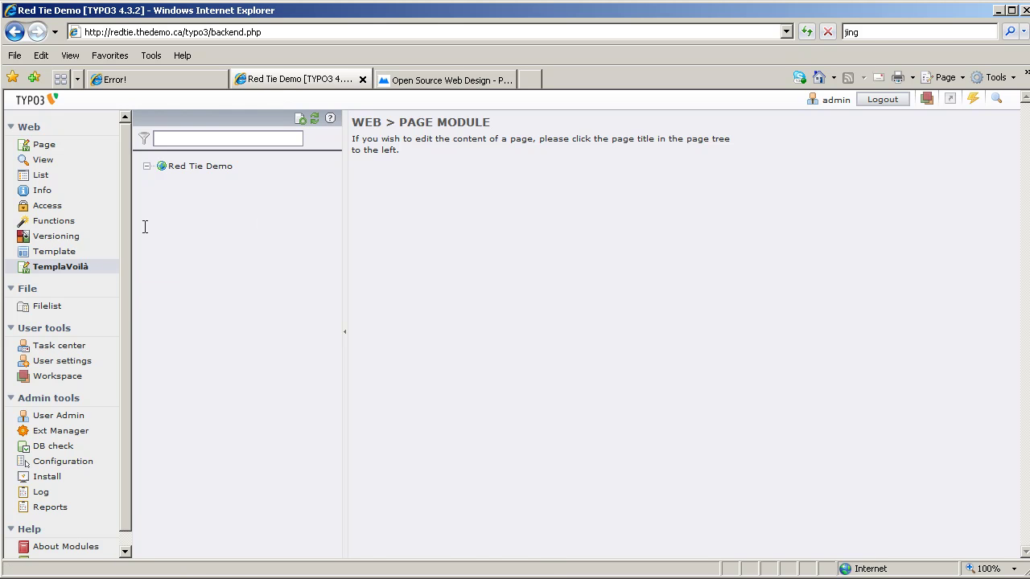
# Start the TemplaVoilà new site wizard for the Red Tie Demo root.
pyautogui.click(73, 270)
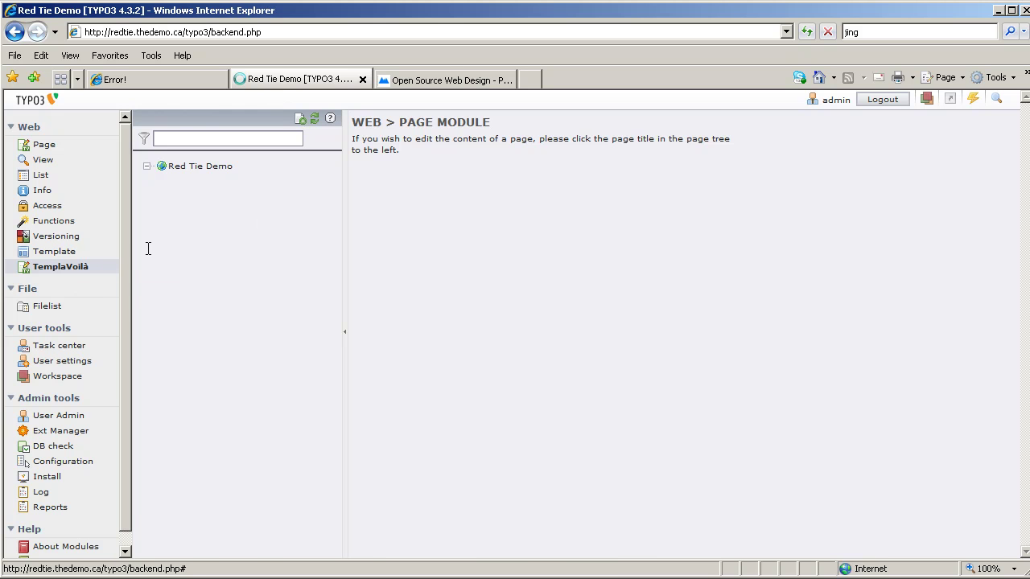
pyautogui.click(191, 167)
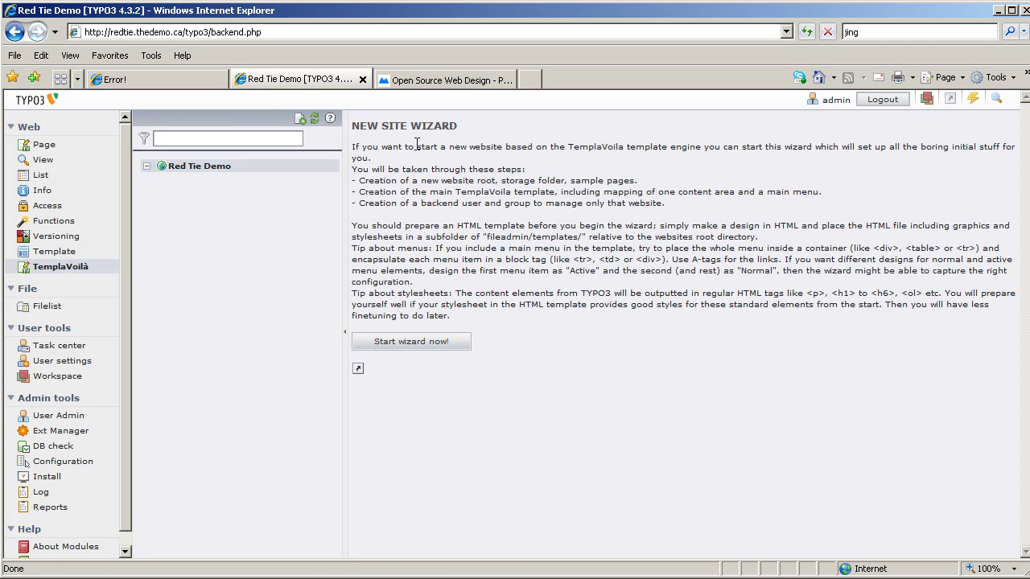
pyautogui.click(419, 344)
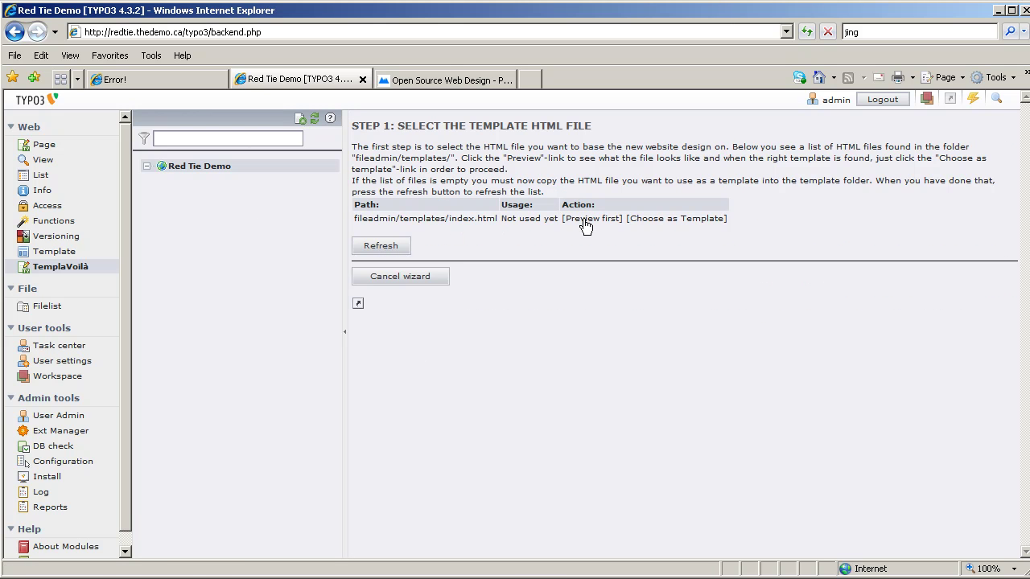
# Preview the template file fileadmin/templates/index.html and choose it as the new site's template.
pyautogui.click(583, 218)
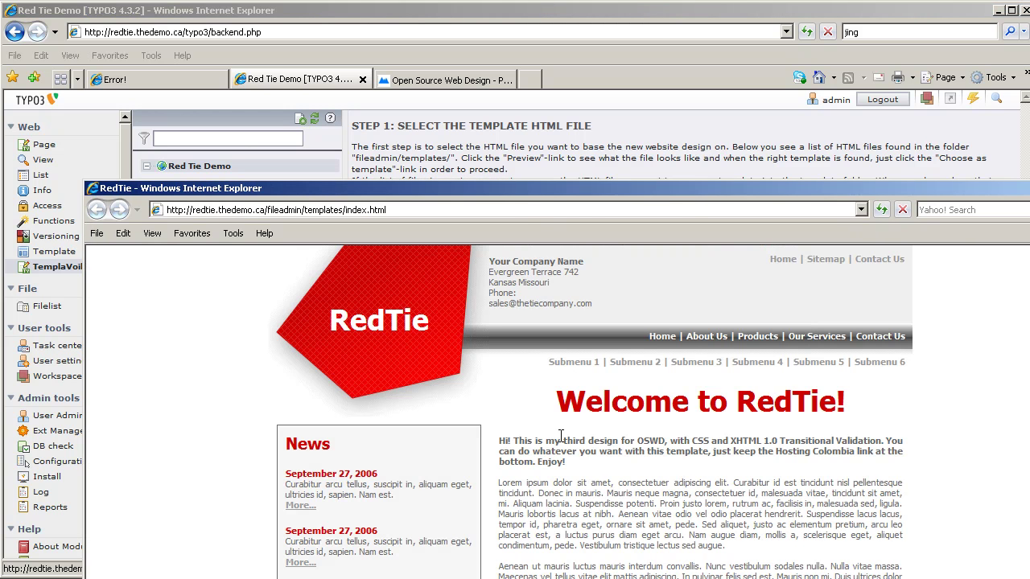
pyautogui.click(558, 11)
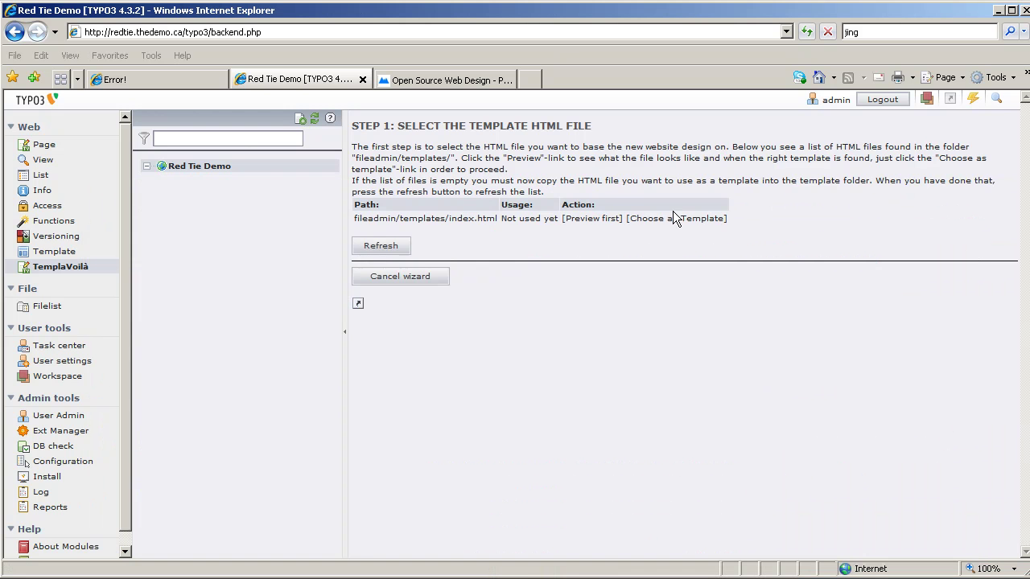
pyautogui.click(673, 218)
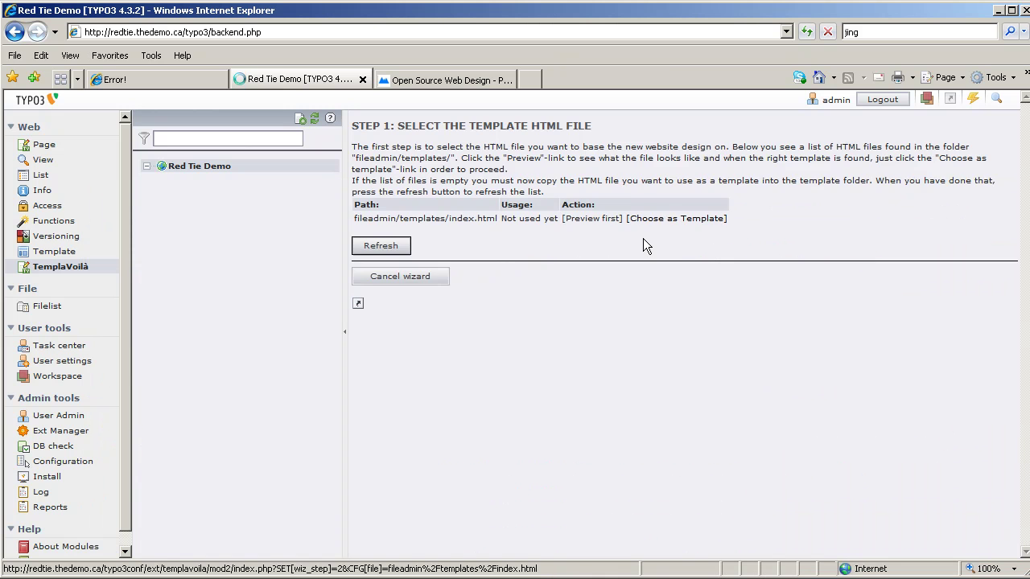
# Create the new site with the name "Red Tie Demo" and the editor username "sb".
pyautogui.click(420, 482)
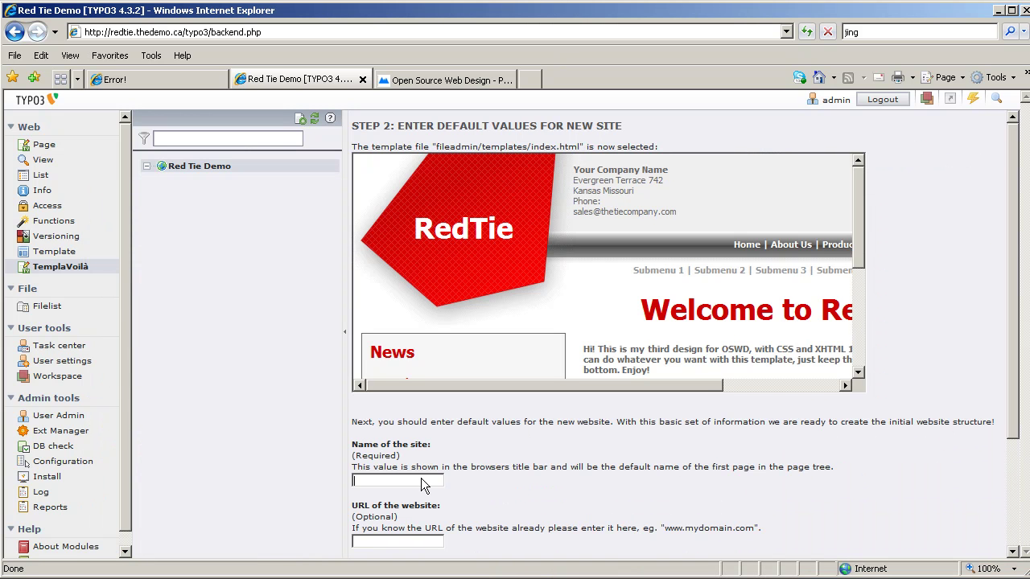
pyautogui.write('Red Tie Demo')
pyautogui.scroll(-3, 459, 491)
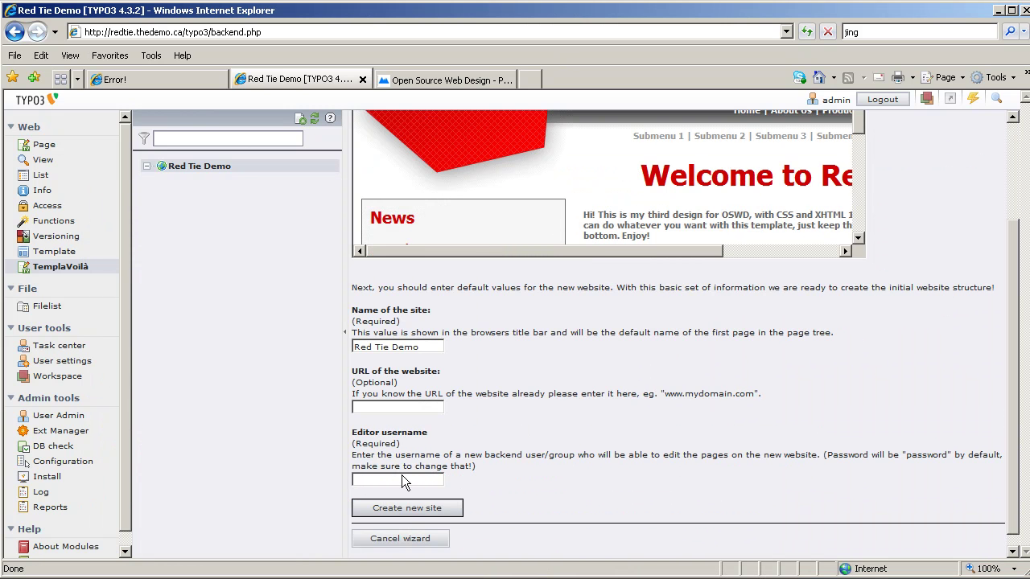
pyautogui.click(401, 479)
pyautogui.write('sb')
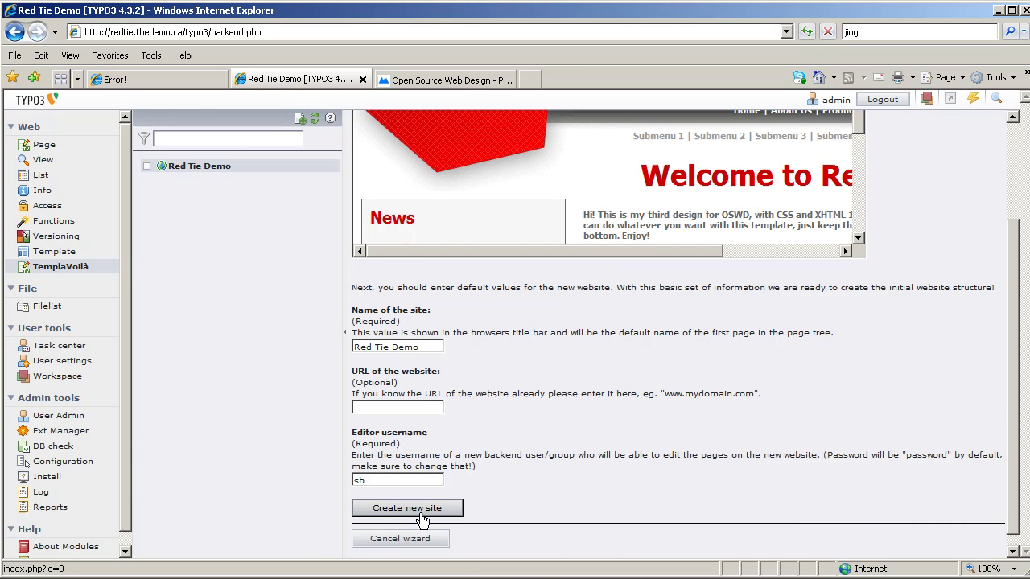
pyautogui.click(423, 509)
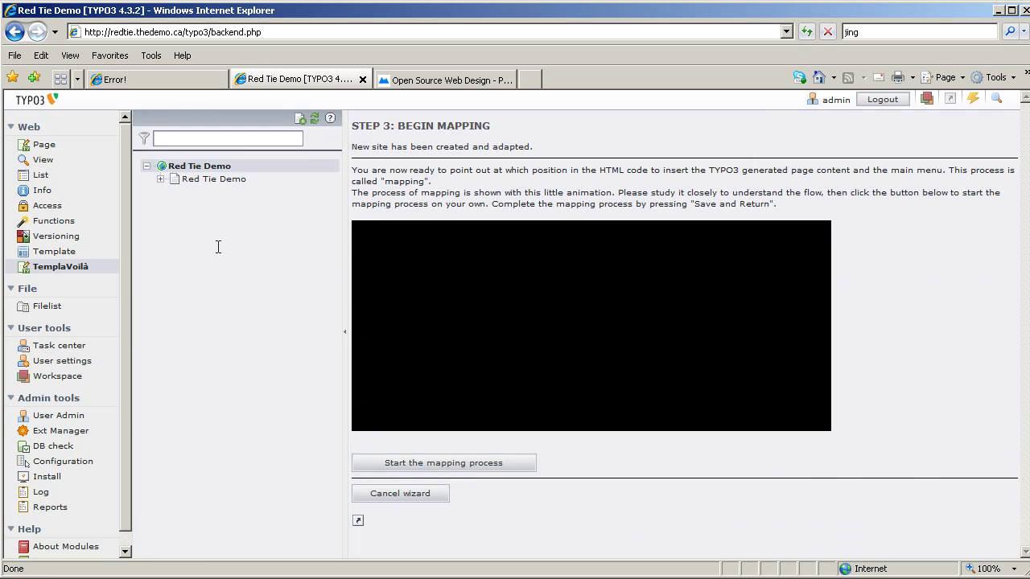
# Expand the newly created Red Tie Demo page in the page tree and start the template mapping process.
pyautogui.click(160, 179)
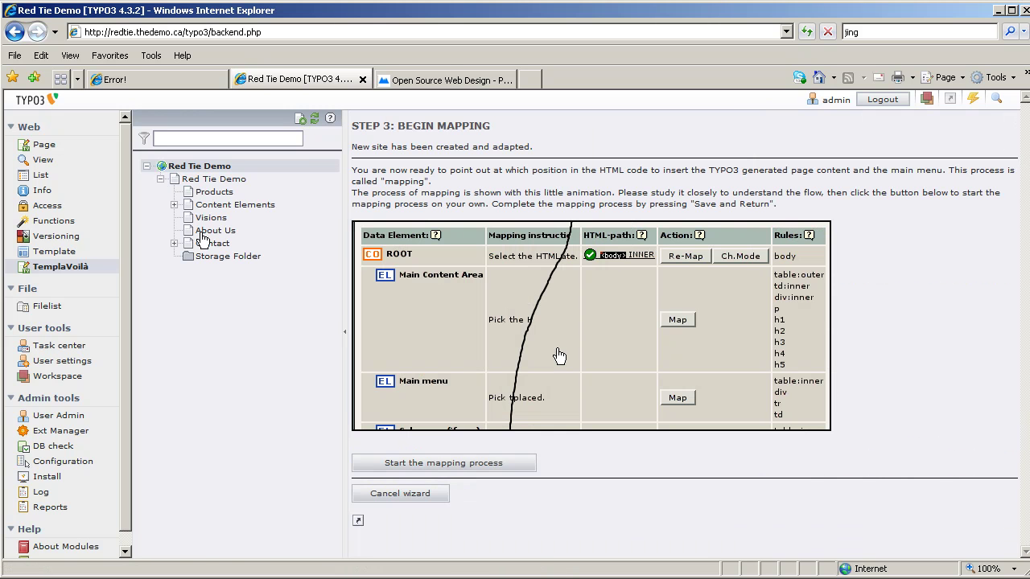
pyautogui.click(421, 465)
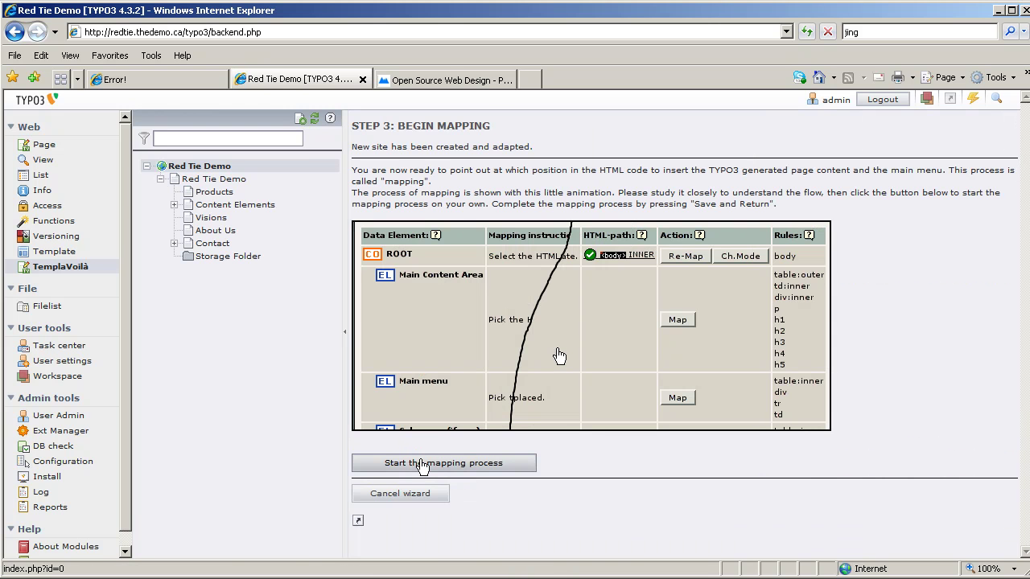
pyautogui.click(421, 465)
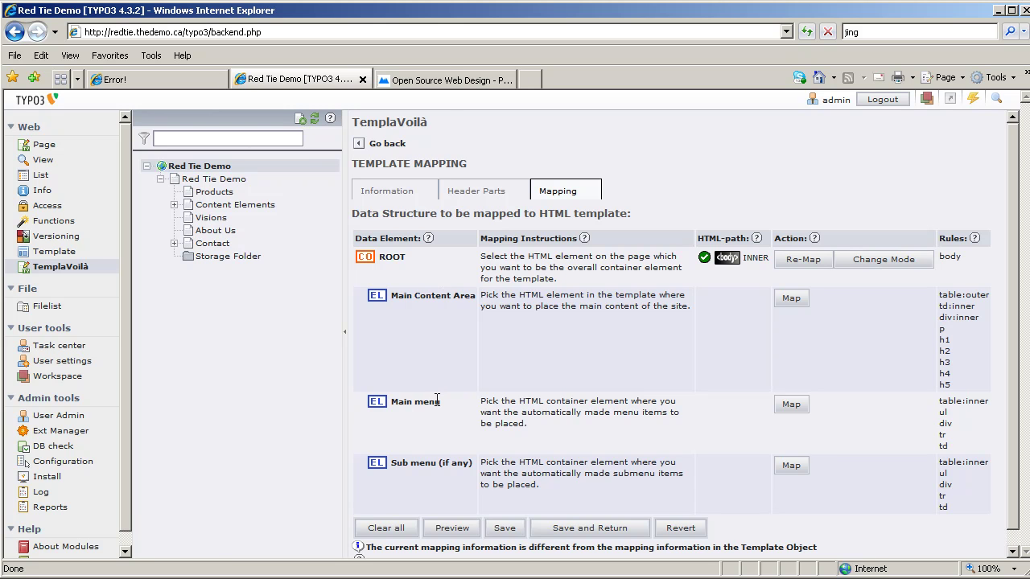
# Examine the RedTie design preview to locate the main content area and menus, and return to the TYPO3 mapping page.
pyautogui.click(441, 81)
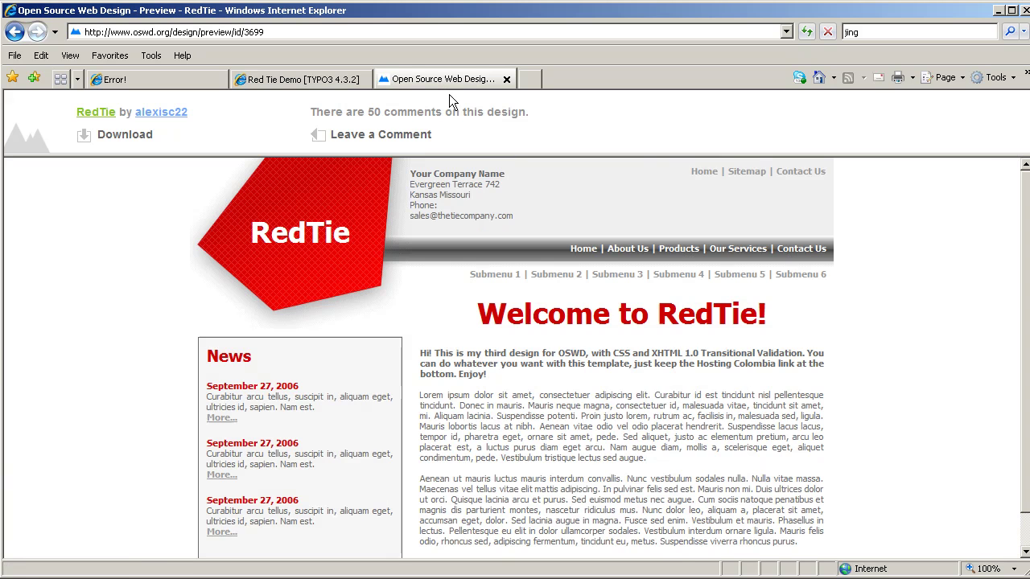
pyautogui.moveTo(487, 306); pyautogui.dragTo(703, 510)
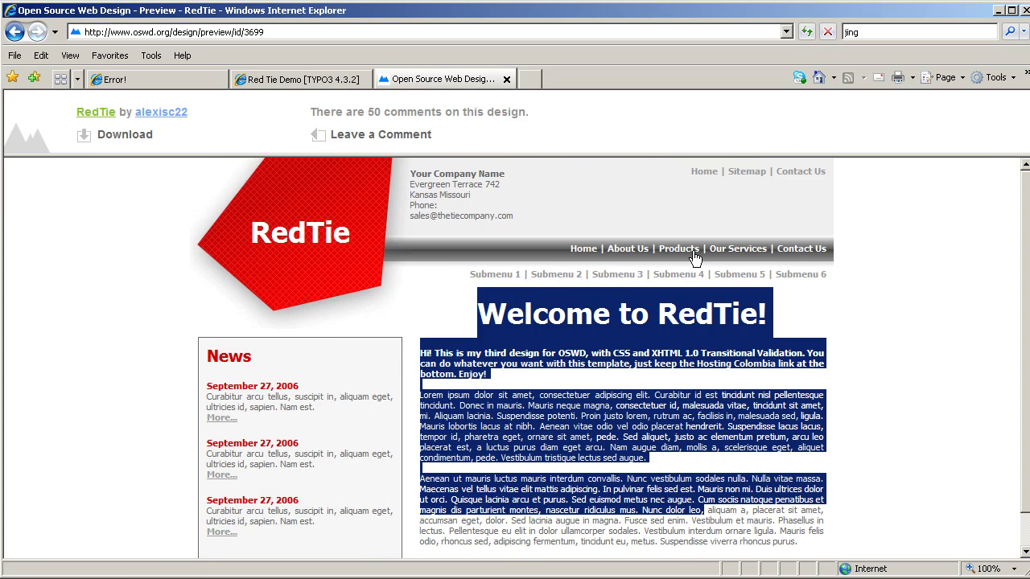
pyautogui.click(296, 79)
# Begin mapping the Main Content Area and show the template in Exploded Visual mode.
pyautogui.click(793, 300)
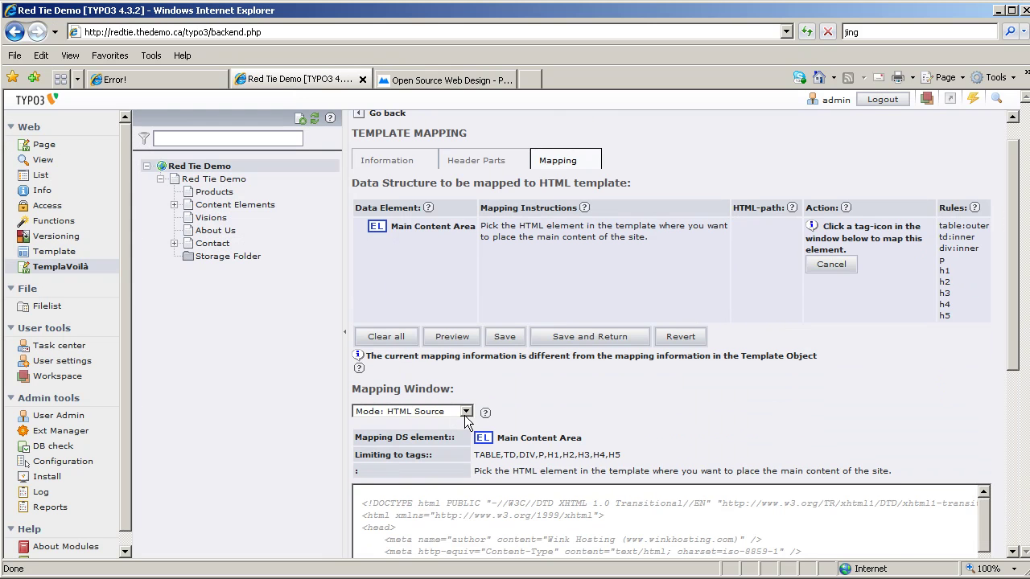
pyautogui.click(464, 415)
pyautogui.click(394, 423)
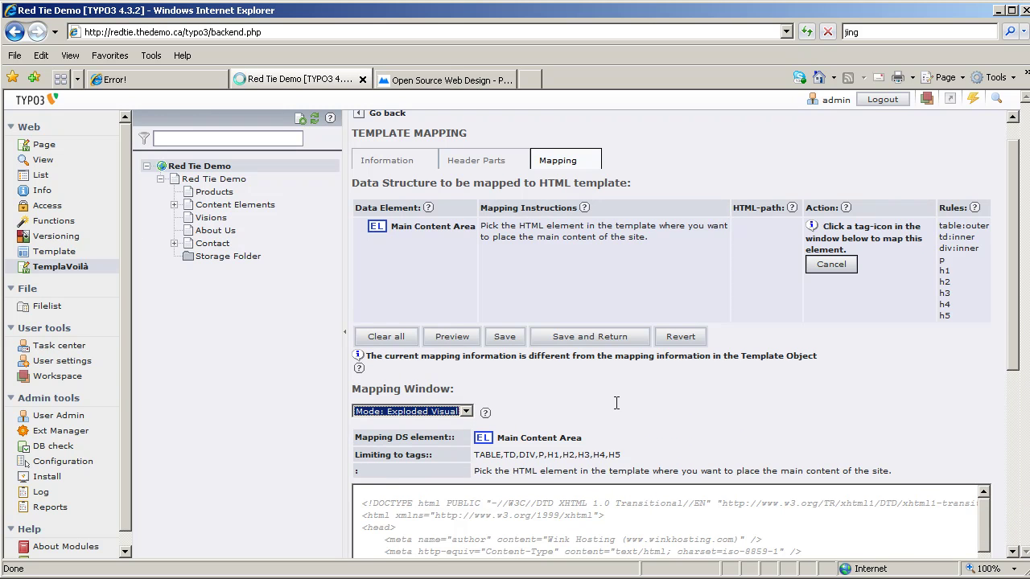
pyautogui.moveTo(1012, 201); pyautogui.dragTo(1012, 334)
pyautogui.scroll(3, 1012, 334)
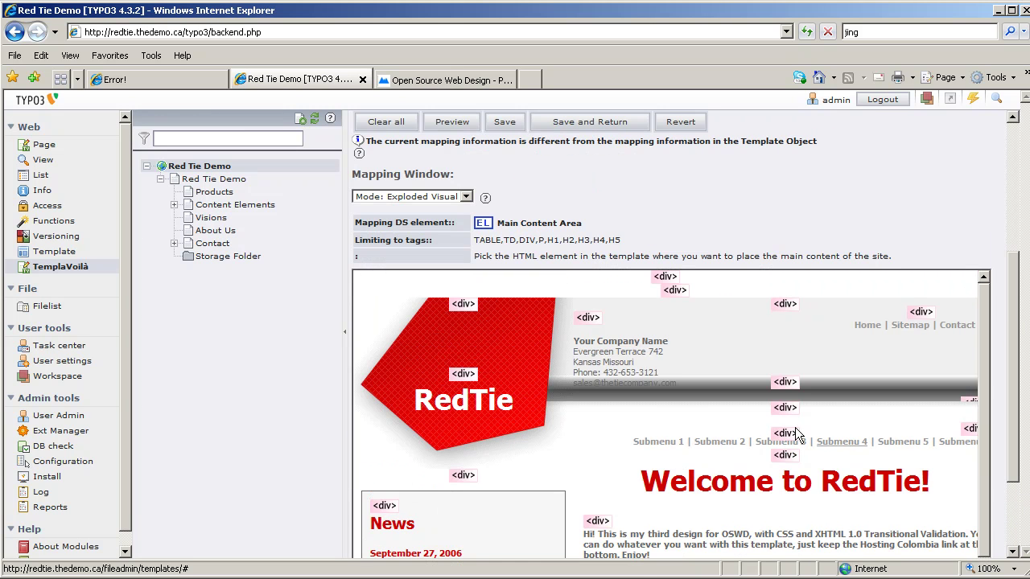
# Switch the mapping window to HTML Source mode and map the Main Content Area to the "contenttext" div as INNER.
pyautogui.click(464, 196)
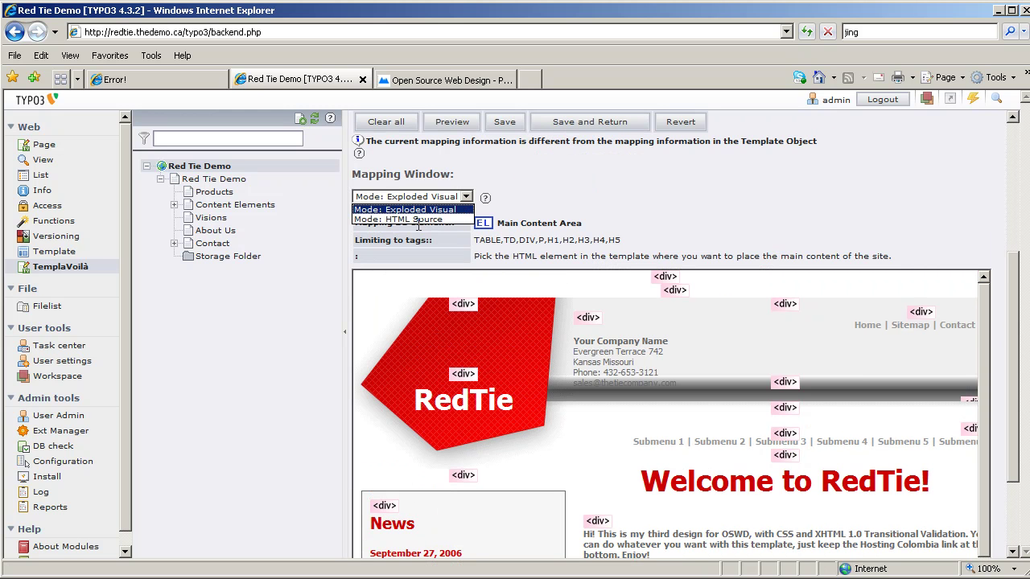
pyautogui.click(417, 214)
pyautogui.click(427, 201)
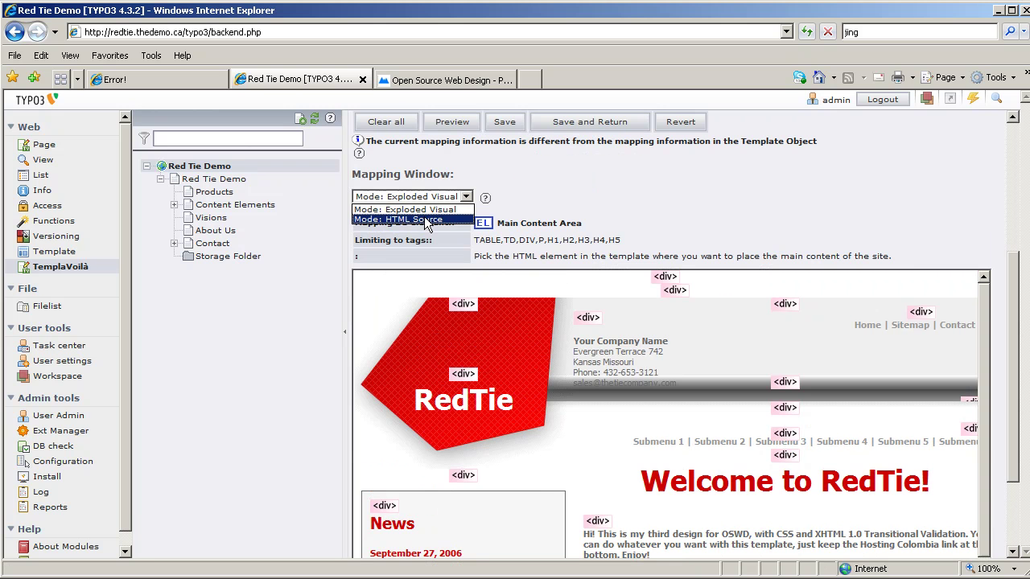
pyautogui.click(424, 219)
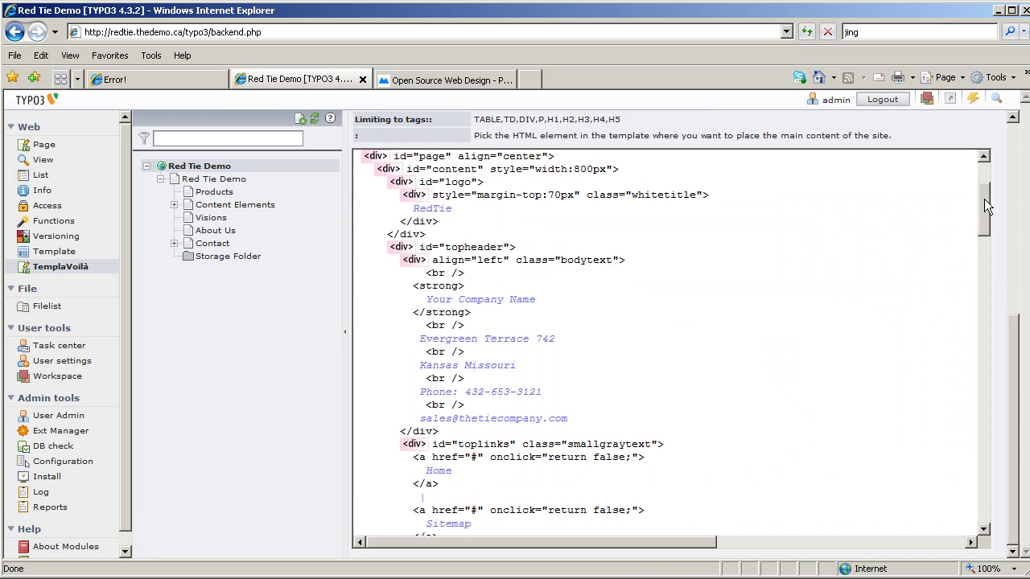
pyautogui.moveTo(981, 205); pyautogui.dragTo(970, 362)
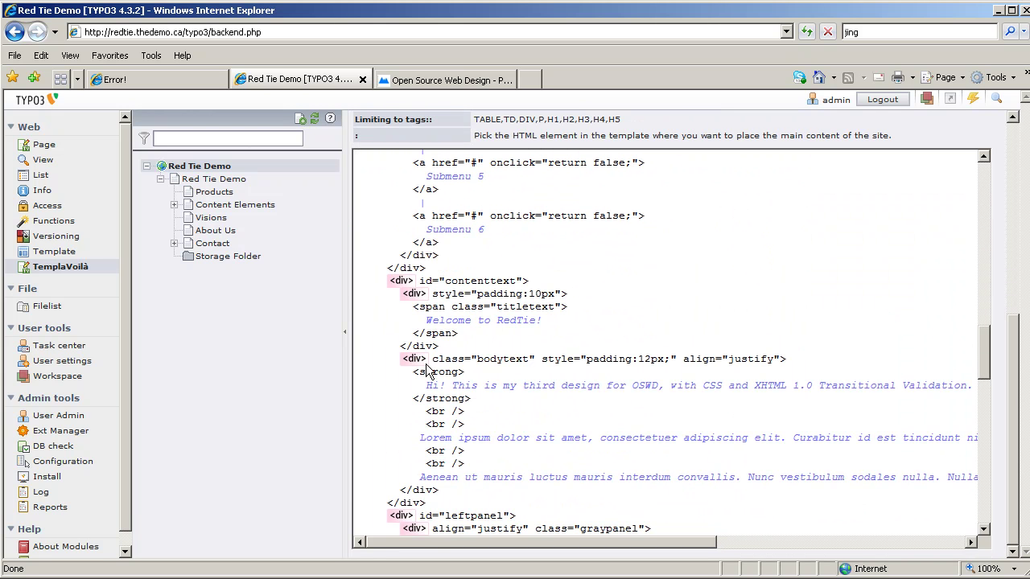
pyautogui.click(401, 281)
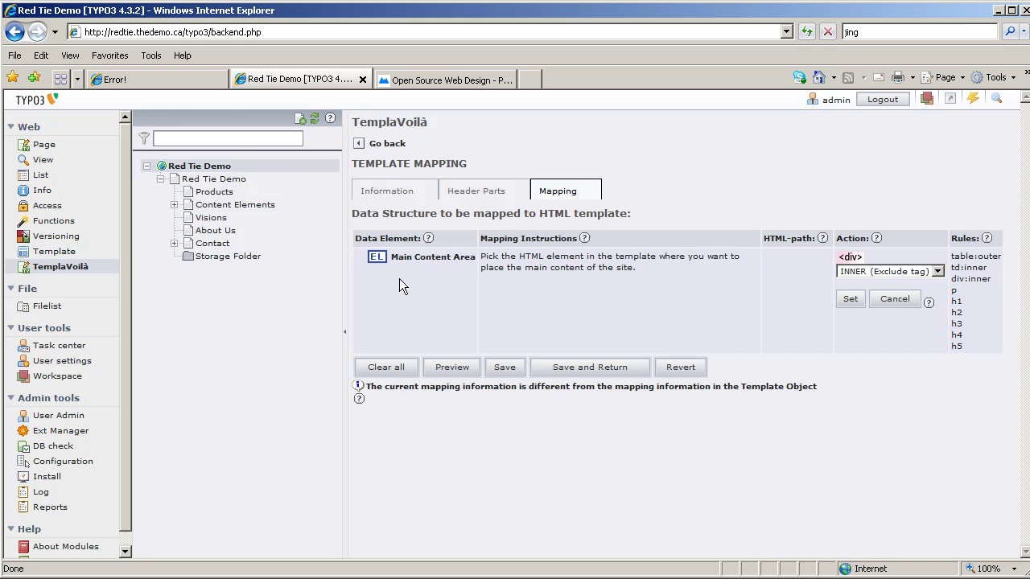
pyautogui.click(853, 299)
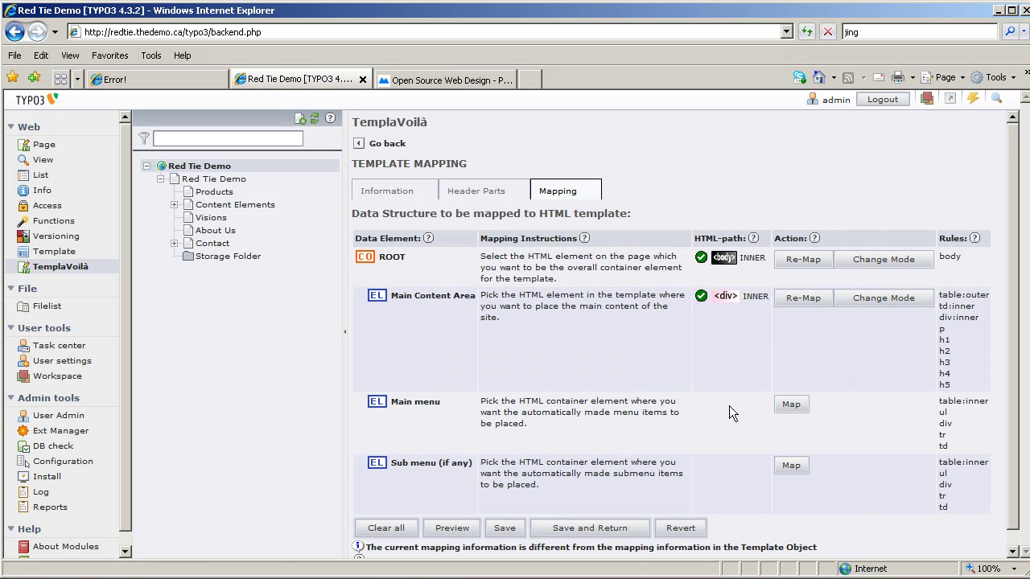
# Map the Main menu element to the div with id "menu" as INNER (Exclude tag).
pyautogui.click(789, 405)
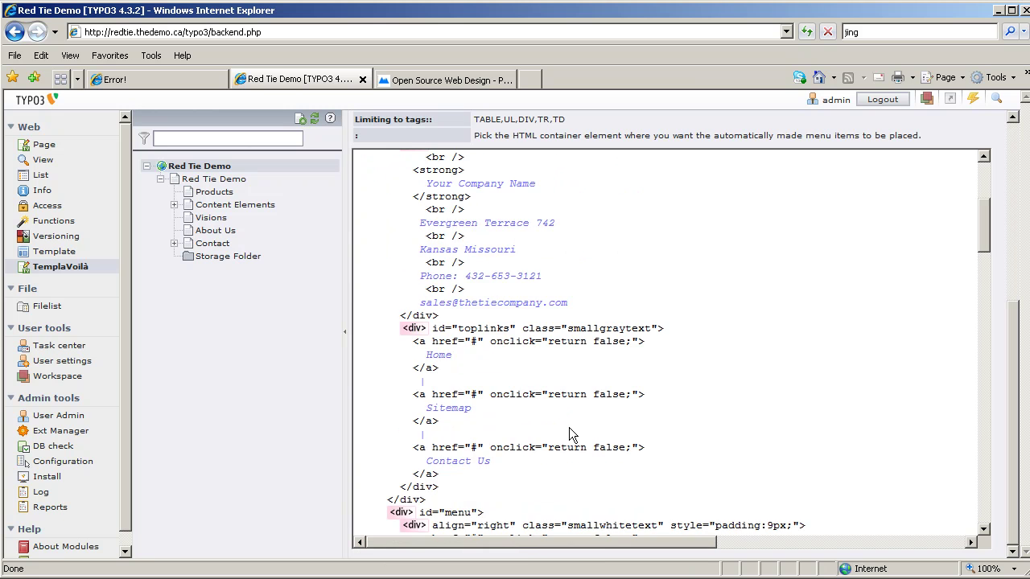
pyautogui.scroll(-4, 569, 434)
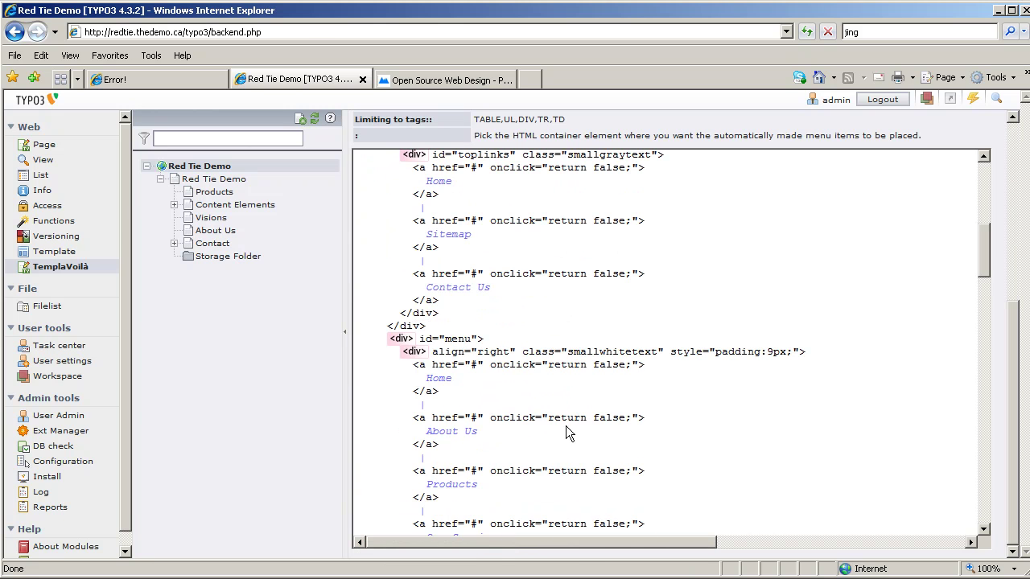
pyautogui.click(406, 341)
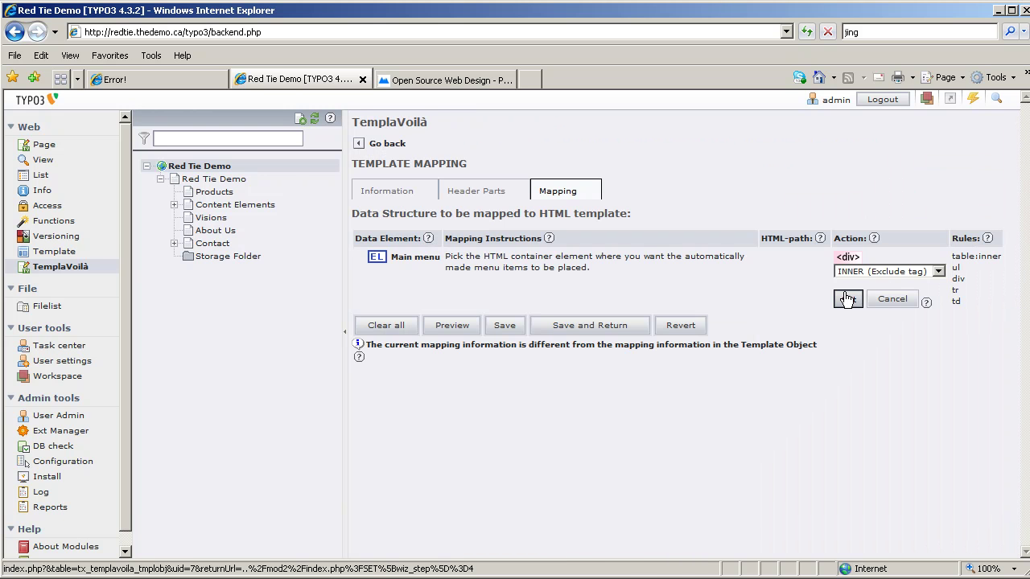
pyautogui.click(847, 299)
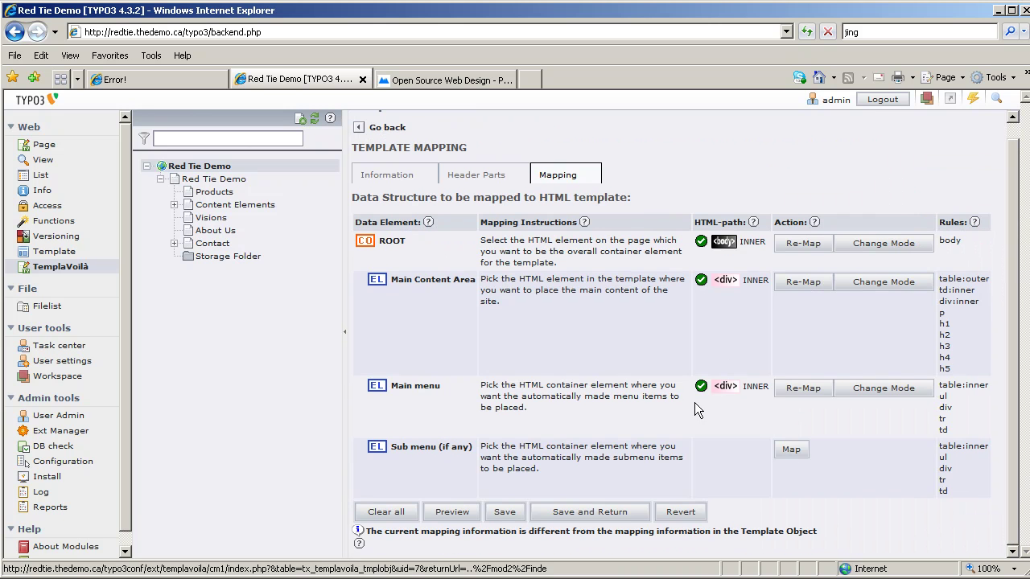
# Map the Sub menu element to the "submenu" div as INNER, then save the mapping and return to the wizard.
pyautogui.click(792, 450)
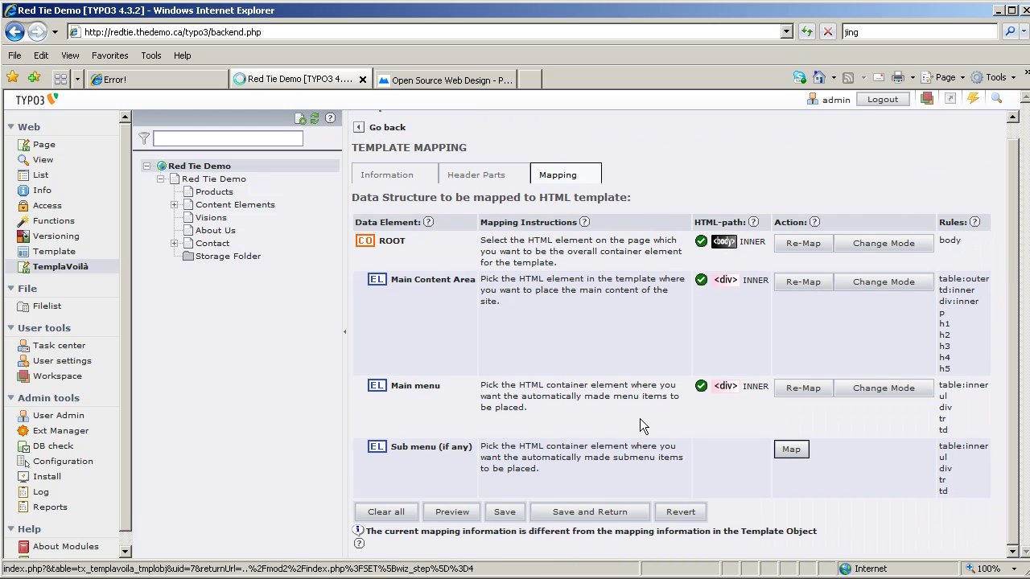
pyautogui.scroll(-4, 529, 407)
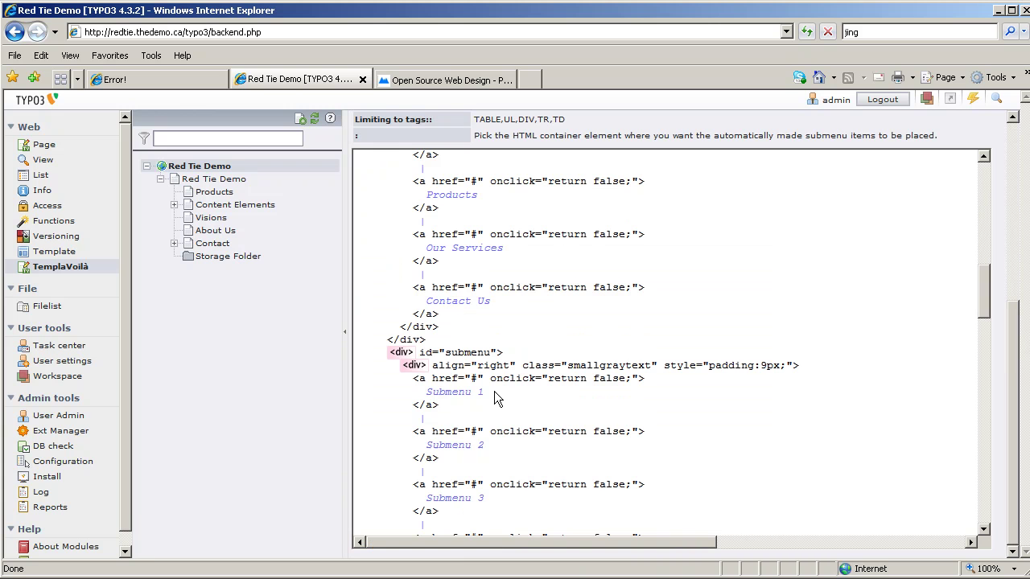
pyautogui.click(402, 354)
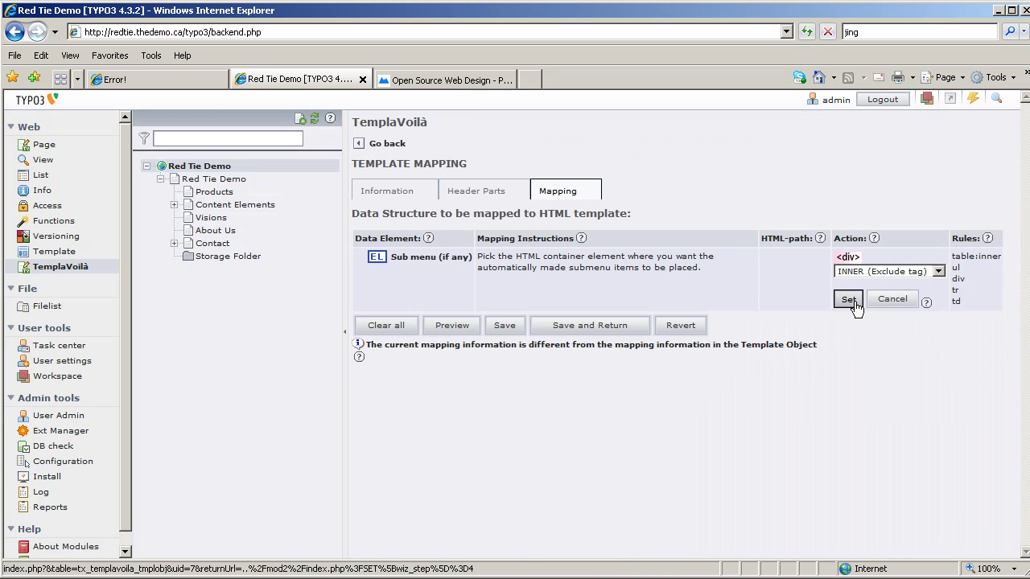
pyautogui.click(850, 300)
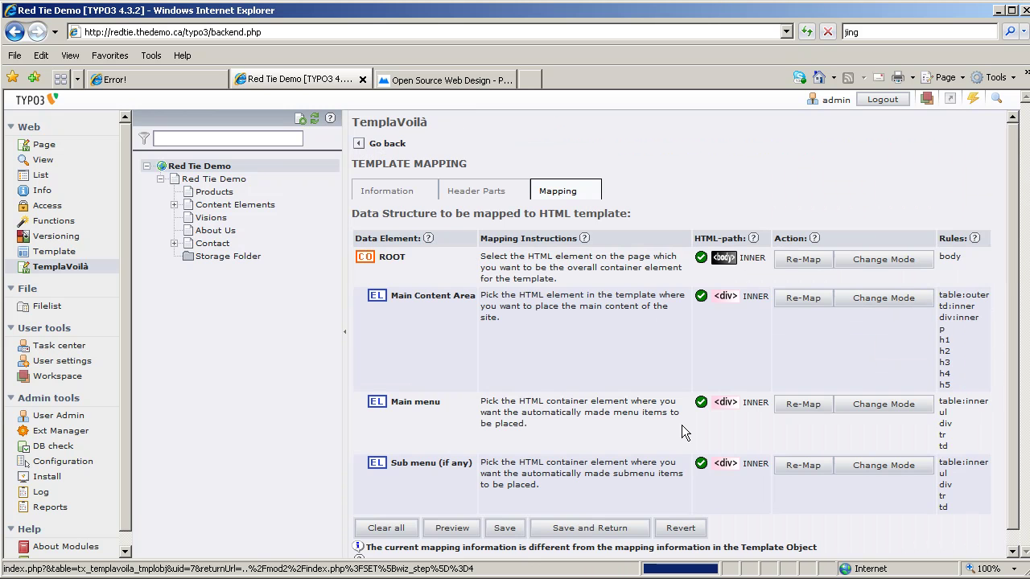
pyautogui.click(607, 528)
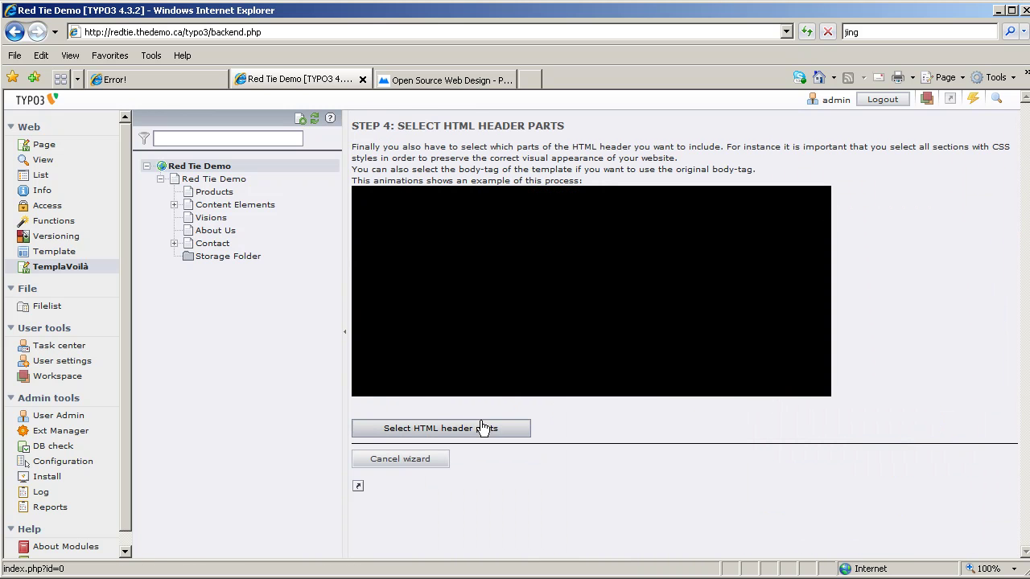
# Include the images/style.css stylesheet link and the body tag as HTML header parts, then save and return to the wizard.
pyautogui.click(484, 428)
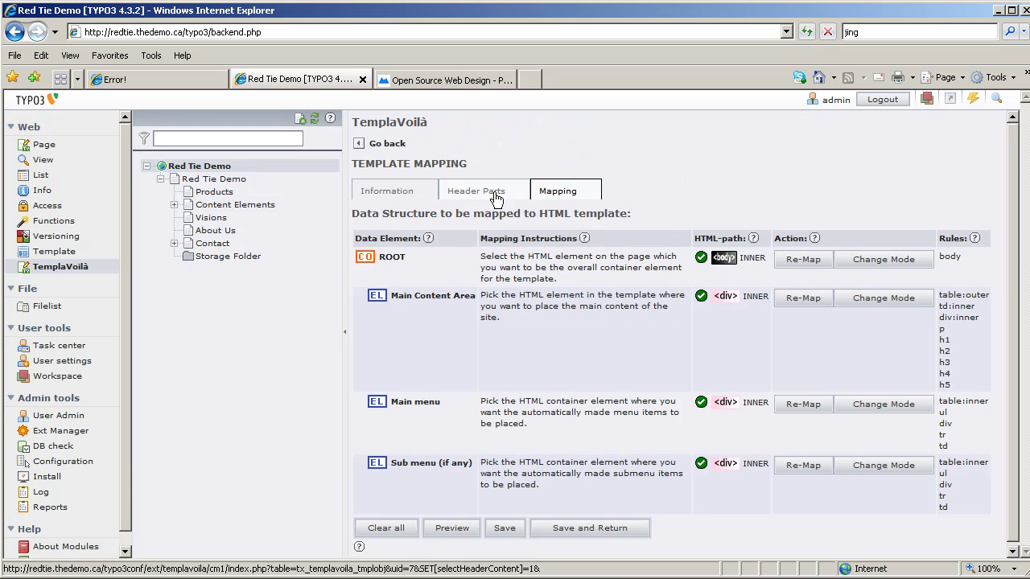
pyautogui.click(495, 196)
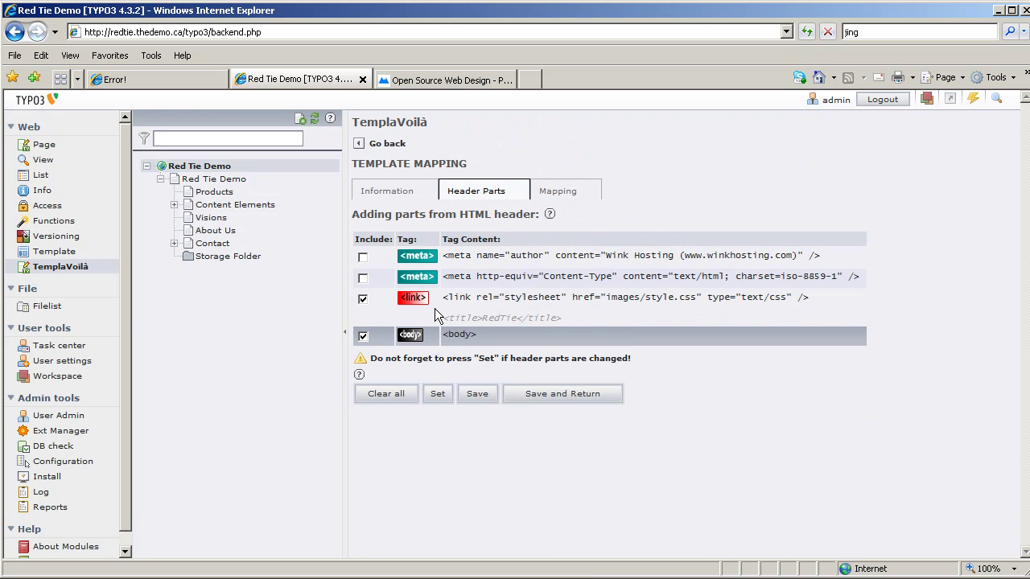
pyautogui.click(537, 401)
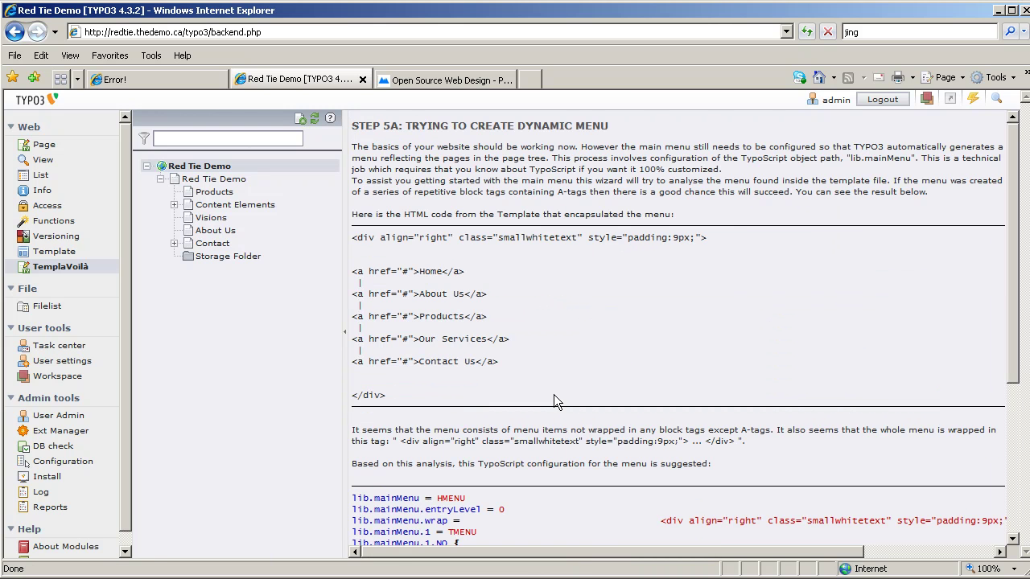
# Review the suggested lib.mainMenu configuration and write the main menu TypoScript code.
pyautogui.scroll(-2, 554, 399)
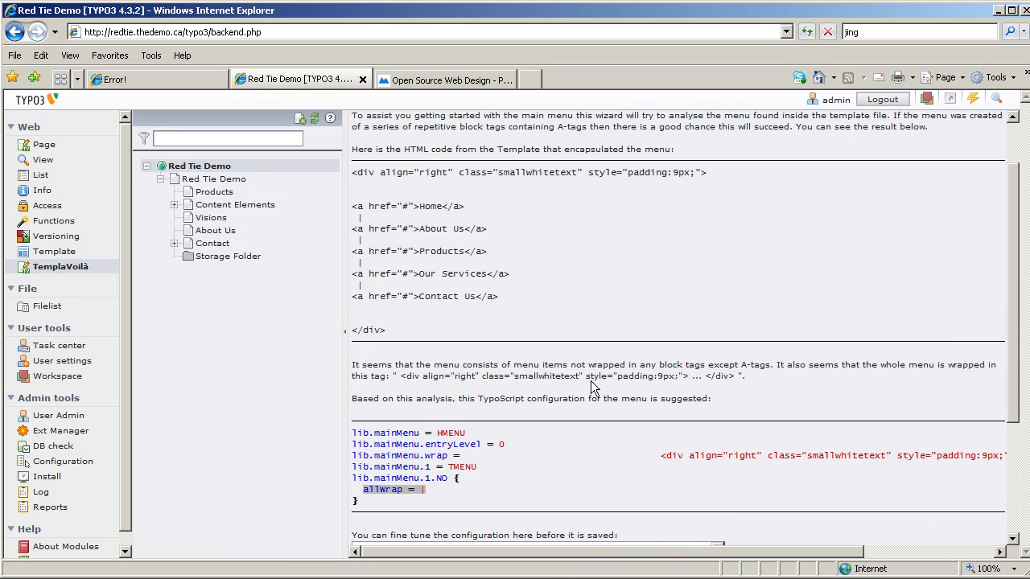
pyautogui.scroll(-4, 577, 394)
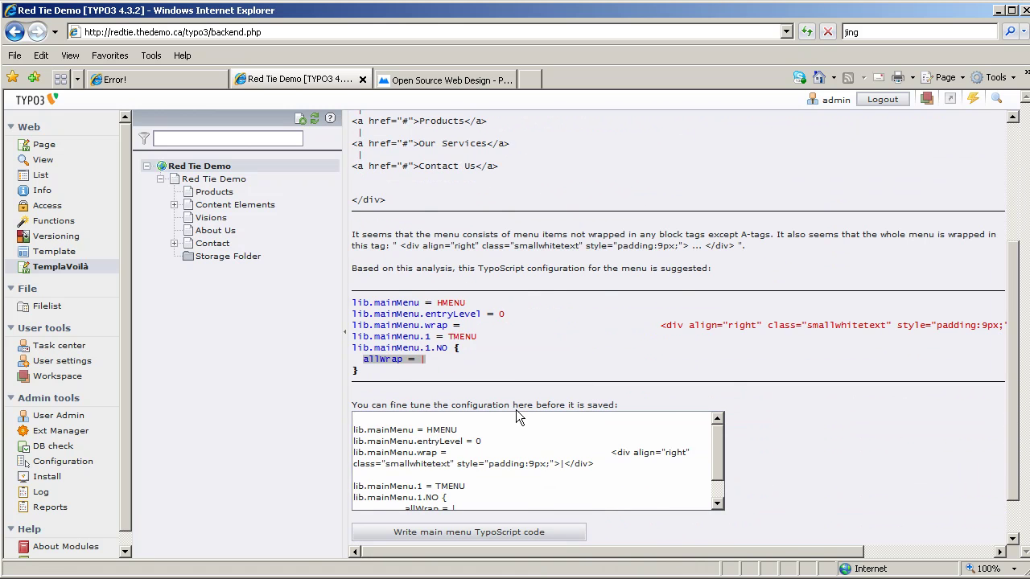
pyautogui.scroll(-2, 511, 364)
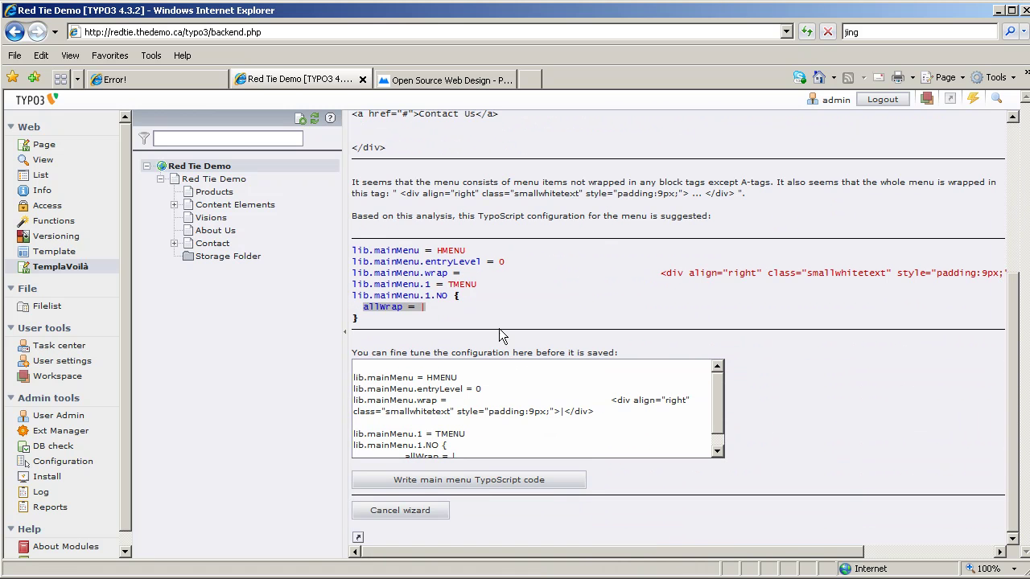
pyautogui.click(489, 482)
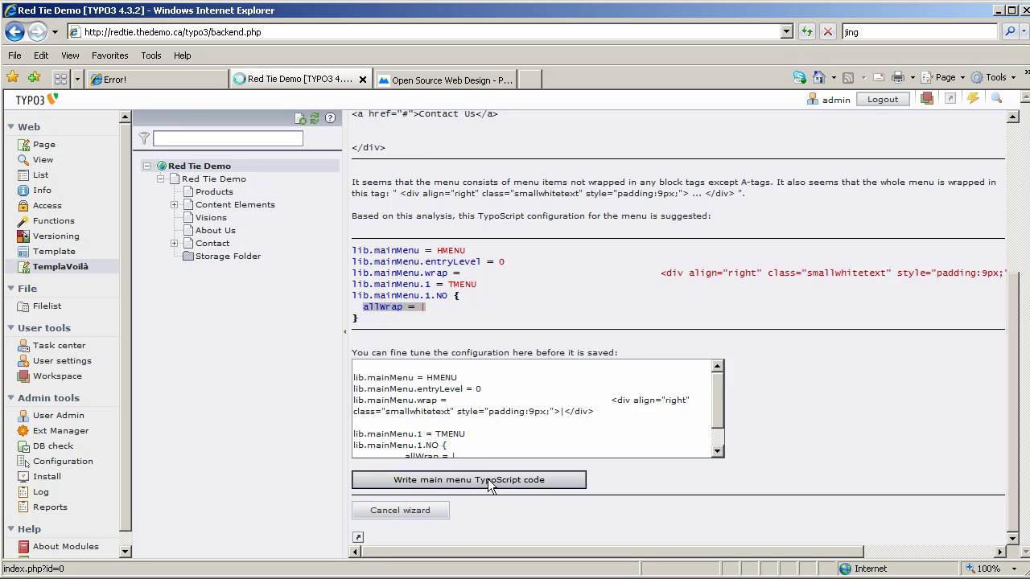
# Write the suggested sub menu TypoScript code and finish the new site wizard.
pyautogui.scroll(-4, 500, 451)
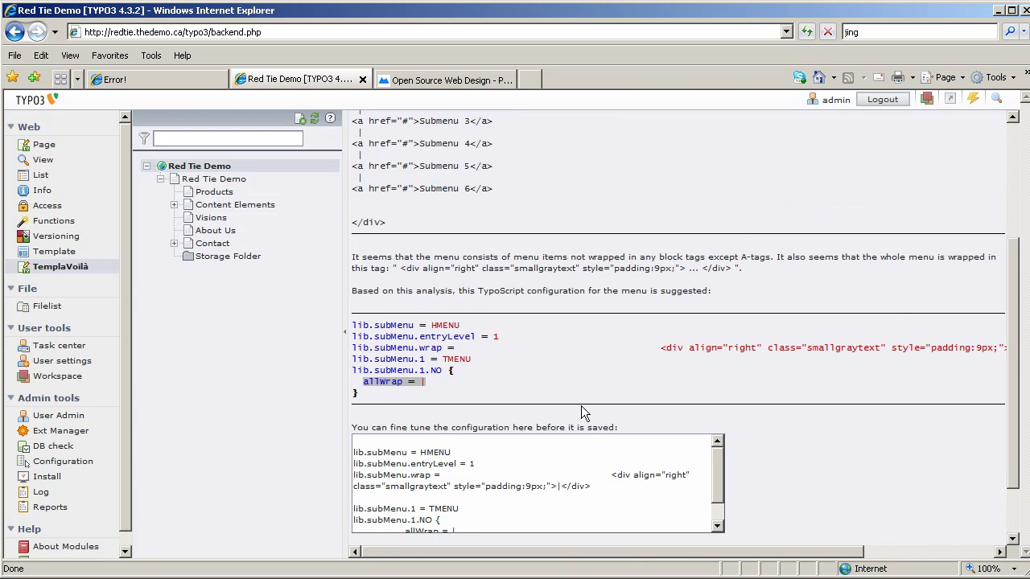
pyautogui.scroll(-3, 581, 405)
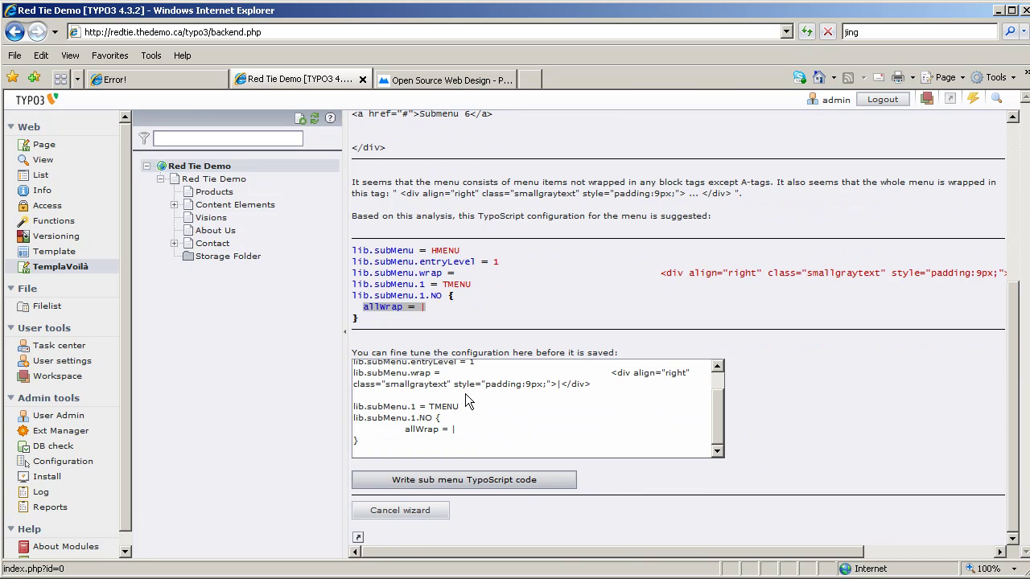
pyautogui.click(504, 481)
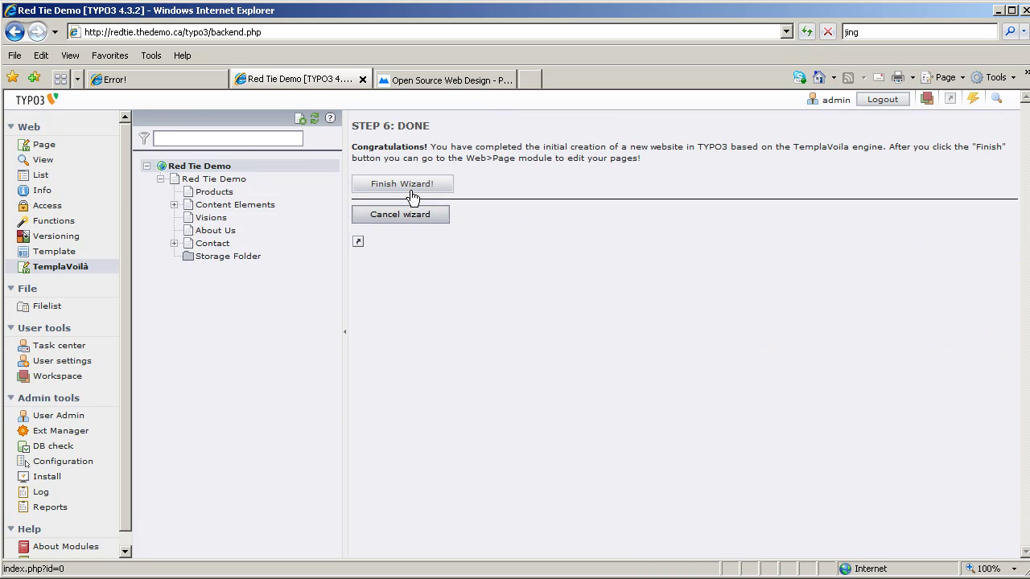
pyautogui.click(407, 185)
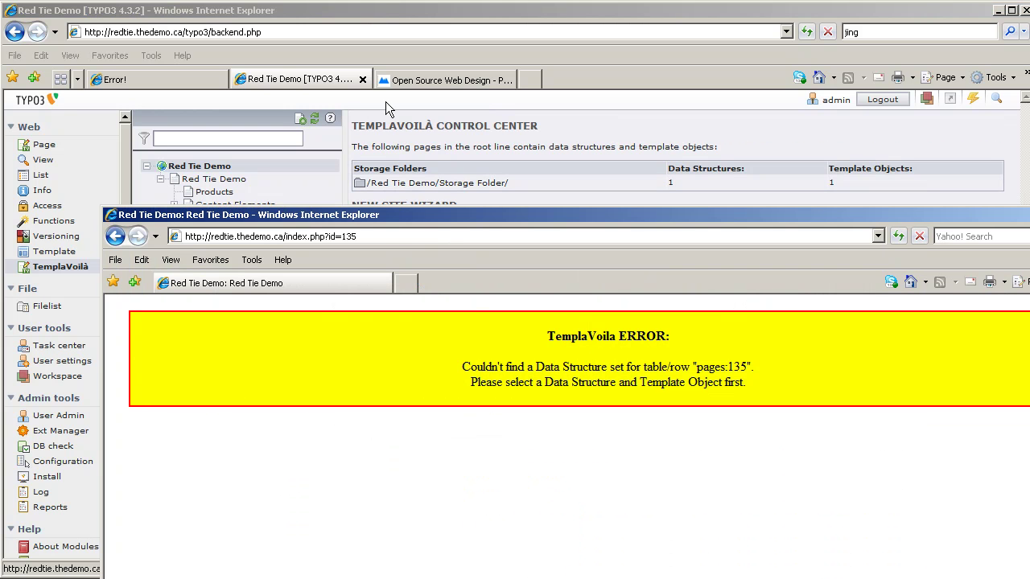
# Set the Red Tie Demo root page's template design to "Main Template [Template]" in its page properties, then save and close.
pyautogui.click(372, 12)
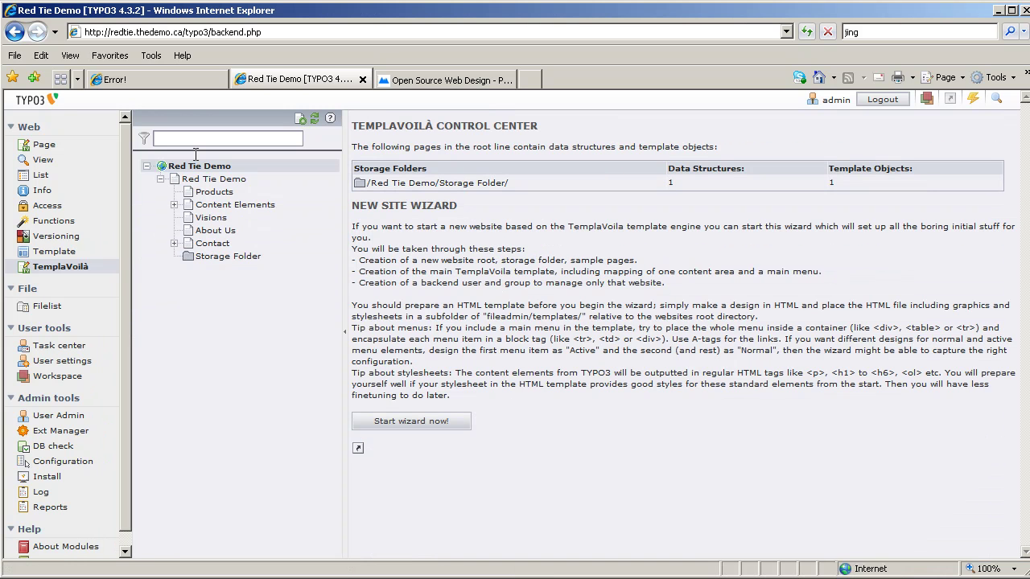
pyautogui.click(174, 184)
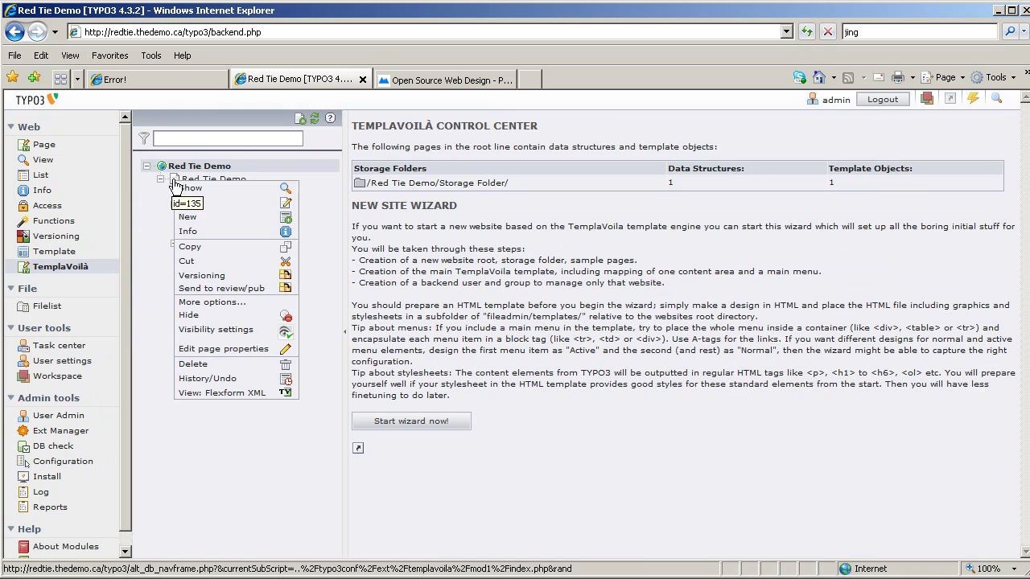
pyautogui.click(228, 350)
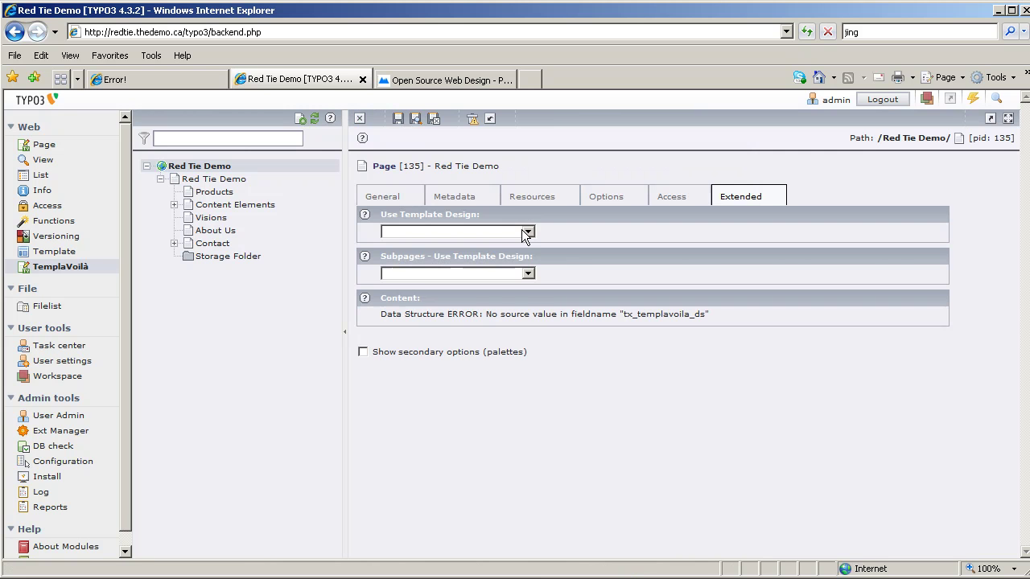
pyautogui.click(528, 231)
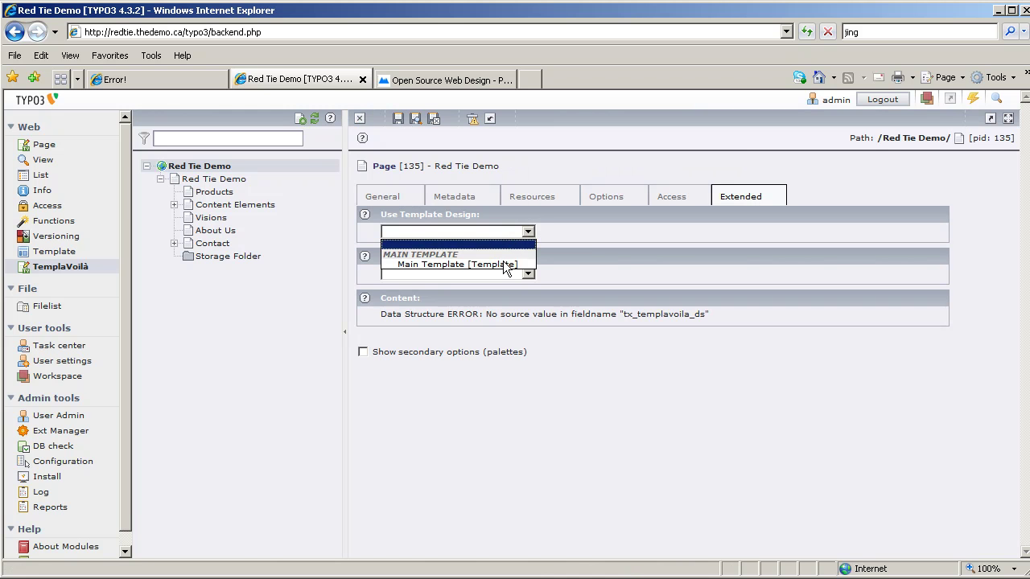
pyautogui.click(505, 265)
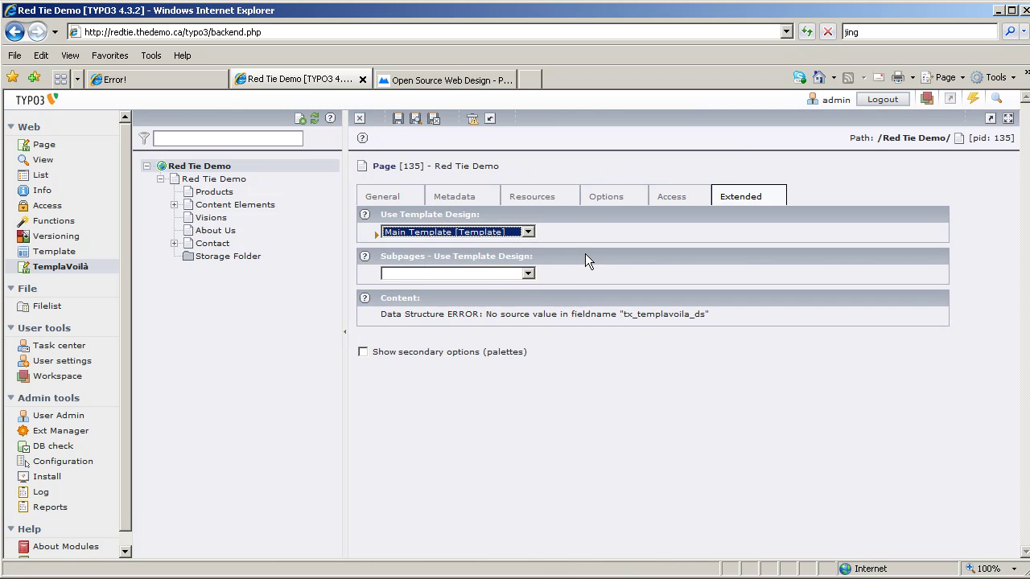
pyautogui.click(434, 121)
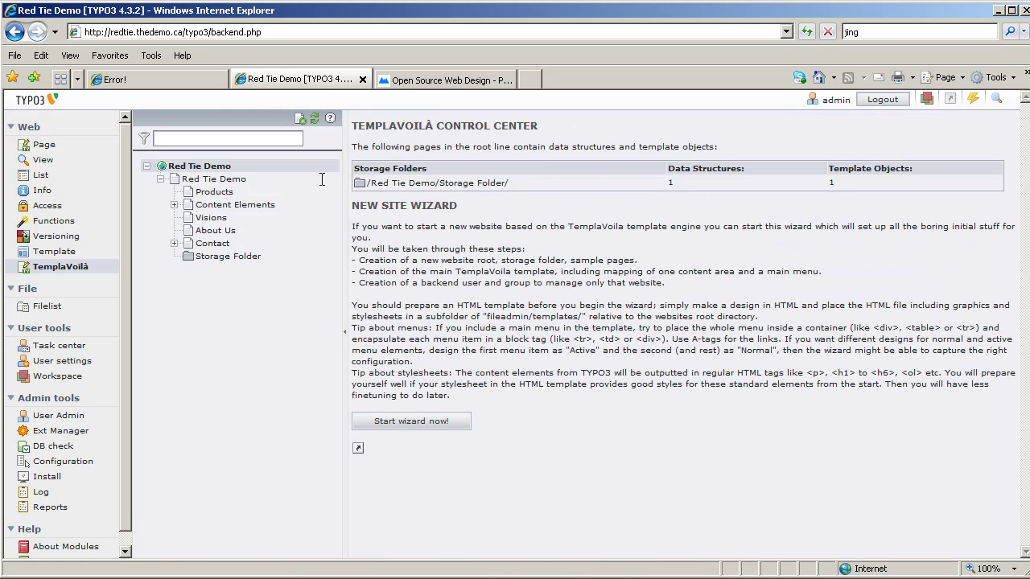
# Open the Red Tie Demo root page for content editing and clear all caches.
pyautogui.click(222, 181)
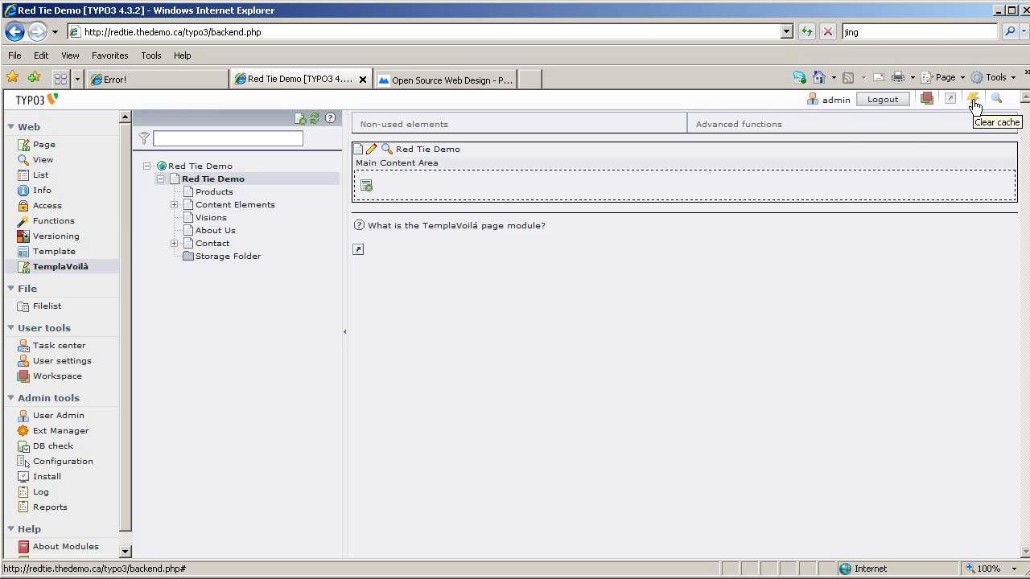
pyautogui.click(974, 105)
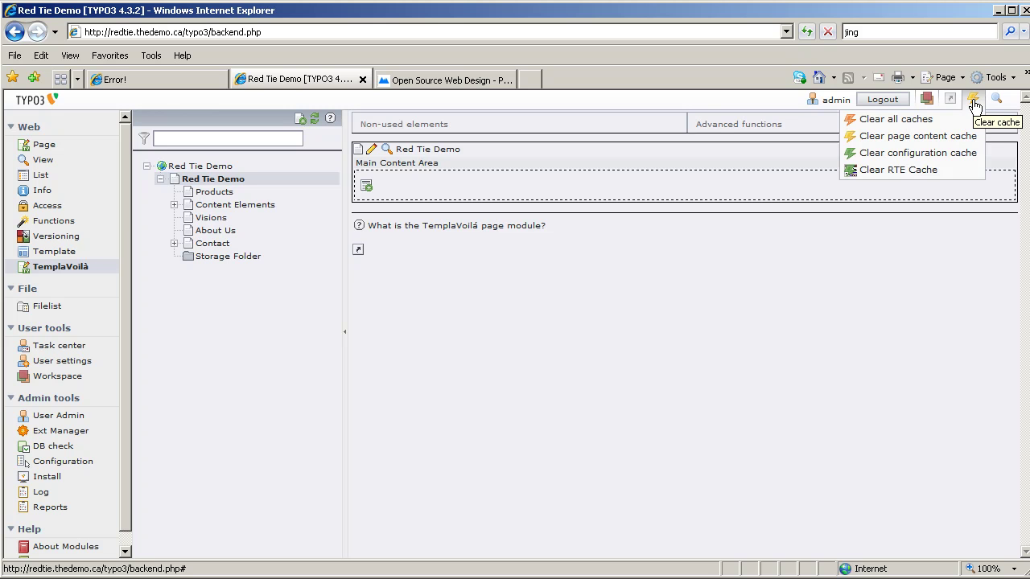
pyautogui.click(923, 121)
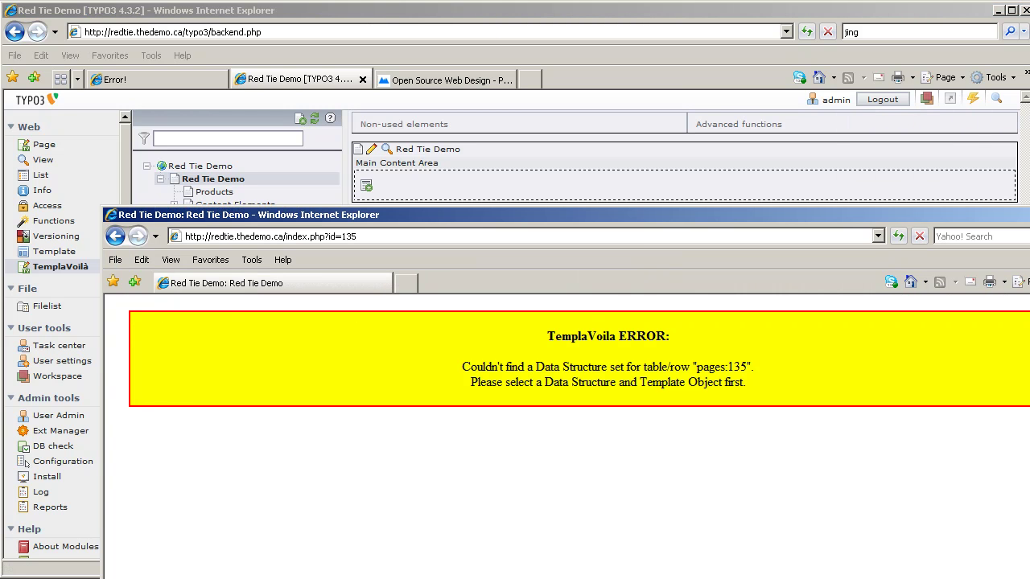
# Reload the front-end page to check the RedTie design, then return to the TYPO3 backend window.
pyautogui.press('F5')
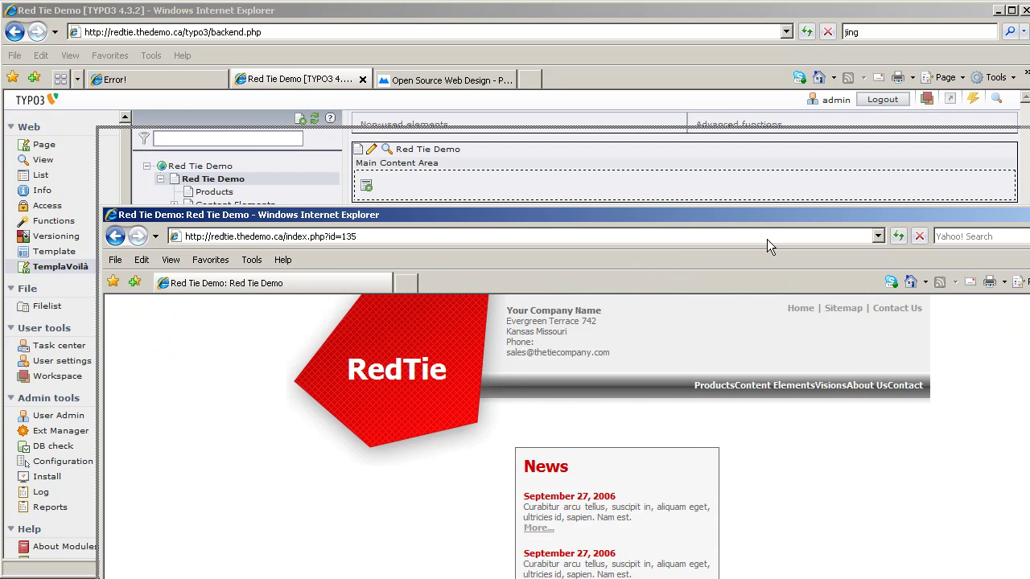
pyautogui.moveTo(766, 214); pyautogui.dragTo(763, 136)
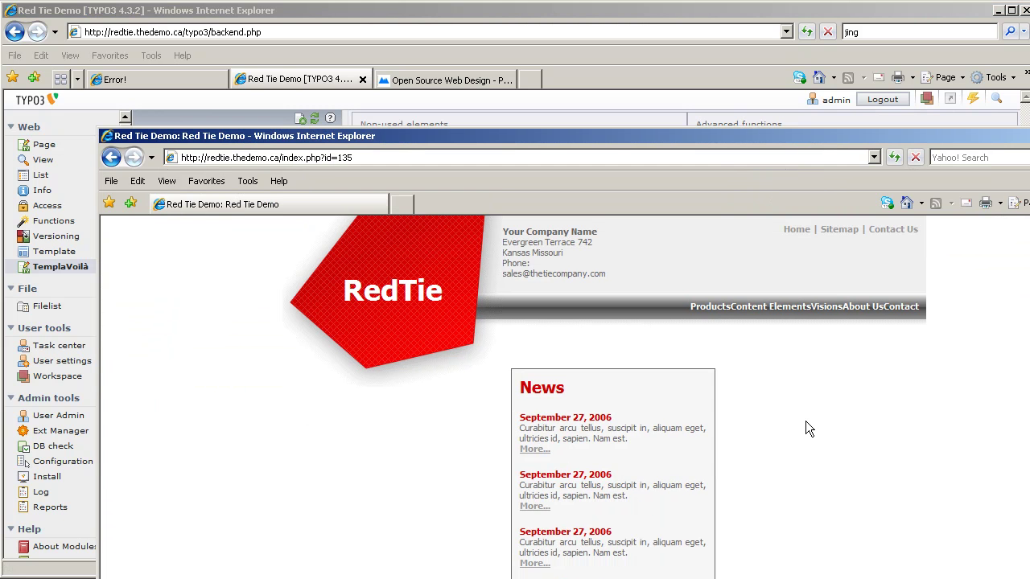
pyautogui.click(505, 10)
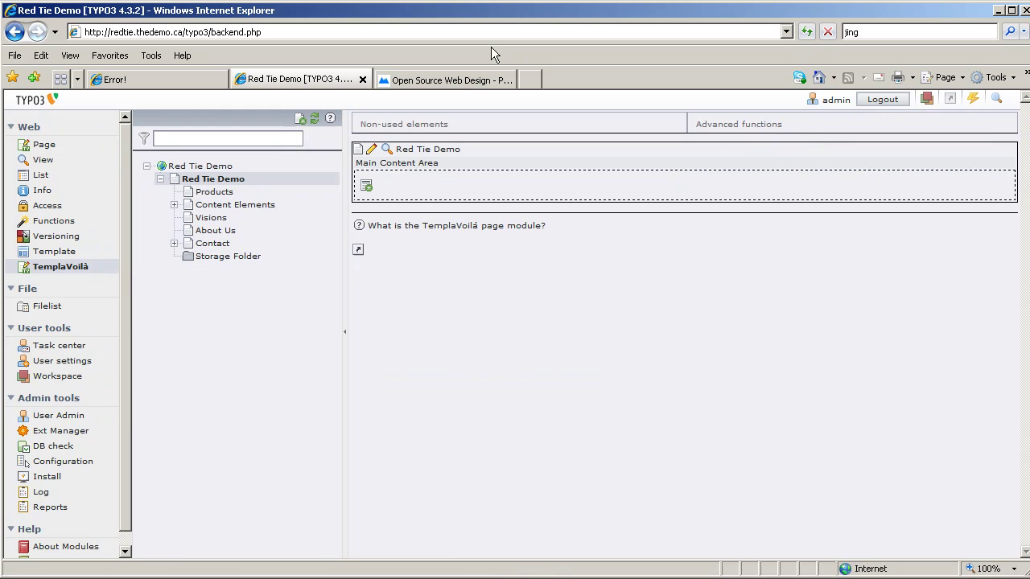
# Add a regular text element to the Main Content Area with the header "This is a headline".
pyautogui.click(368, 188)
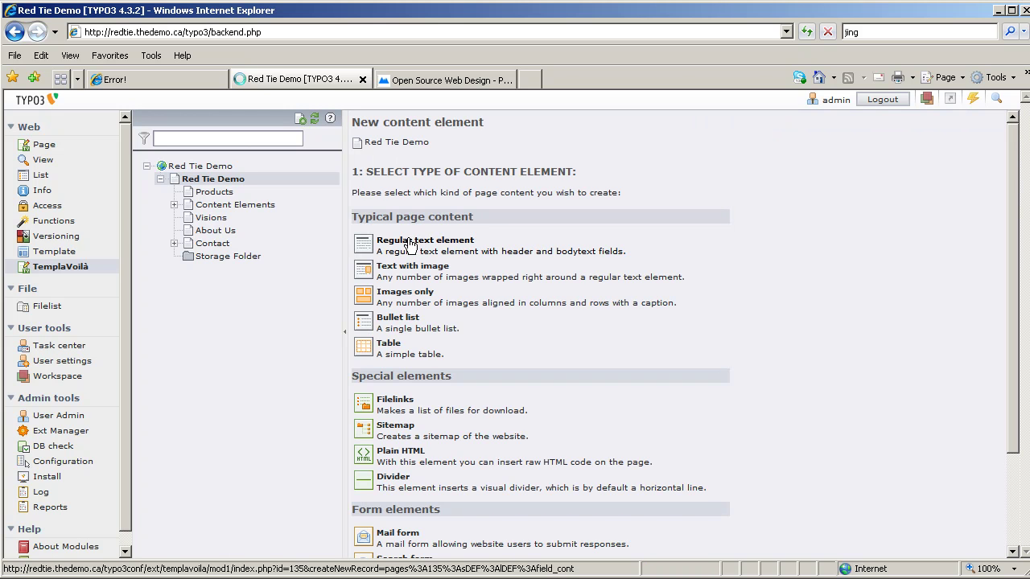
pyautogui.click(411, 240)
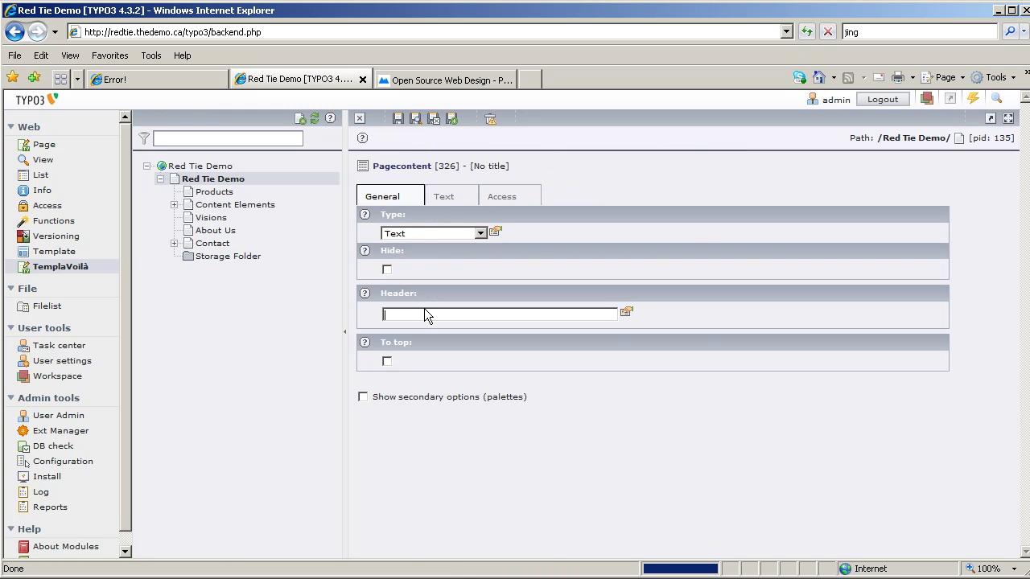
pyautogui.write('This is a headline')
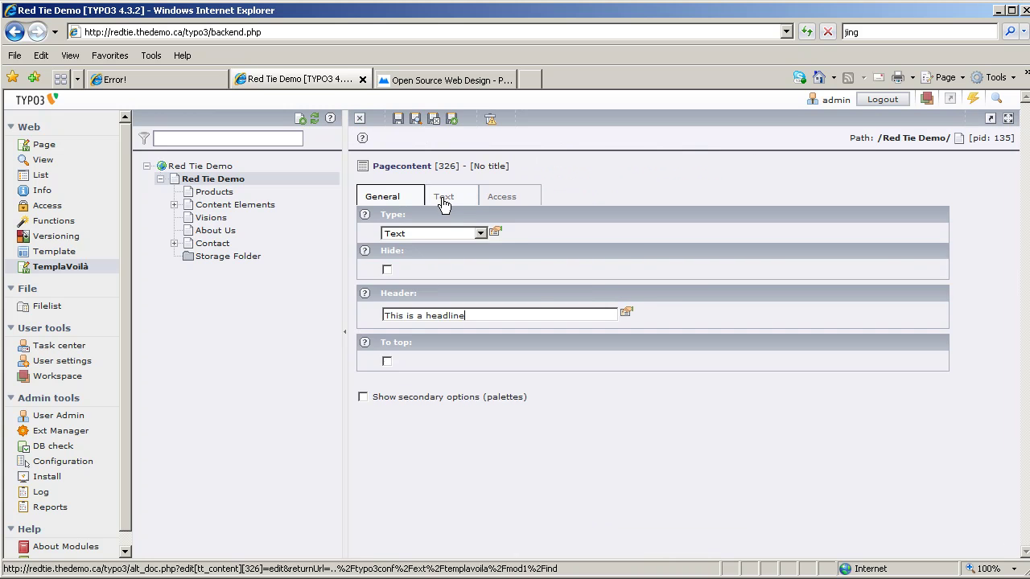
# Fill the element's body text with the sentence "Here is some body copy." repeated five times.
pyautogui.click(443, 197)
pyautogui.write('Here')
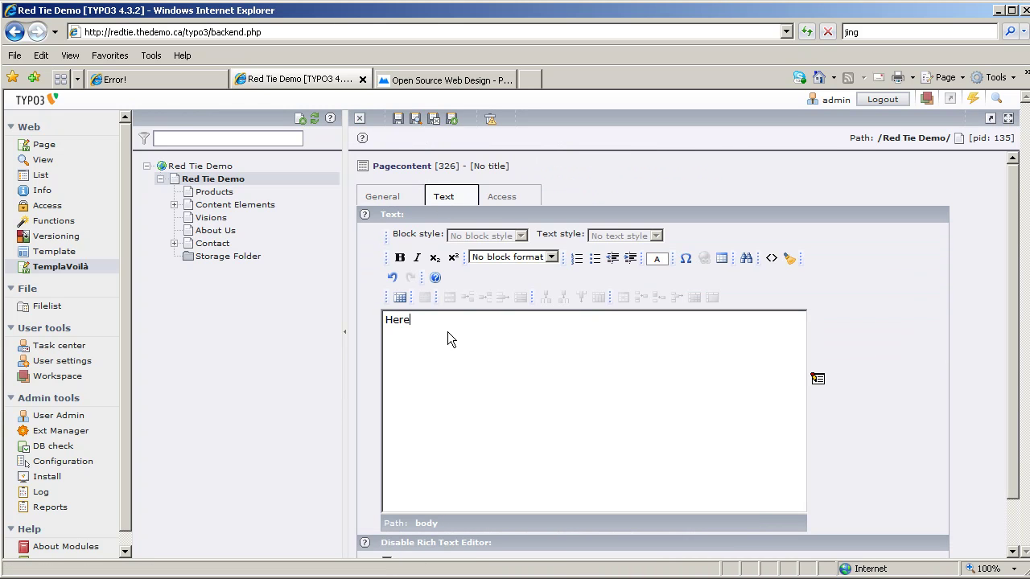
pyautogui.write(' is some body copy')
pyautogui.hotkey('ctrl', 'a')
pyautogui.hotkey('ctrl', 'c')
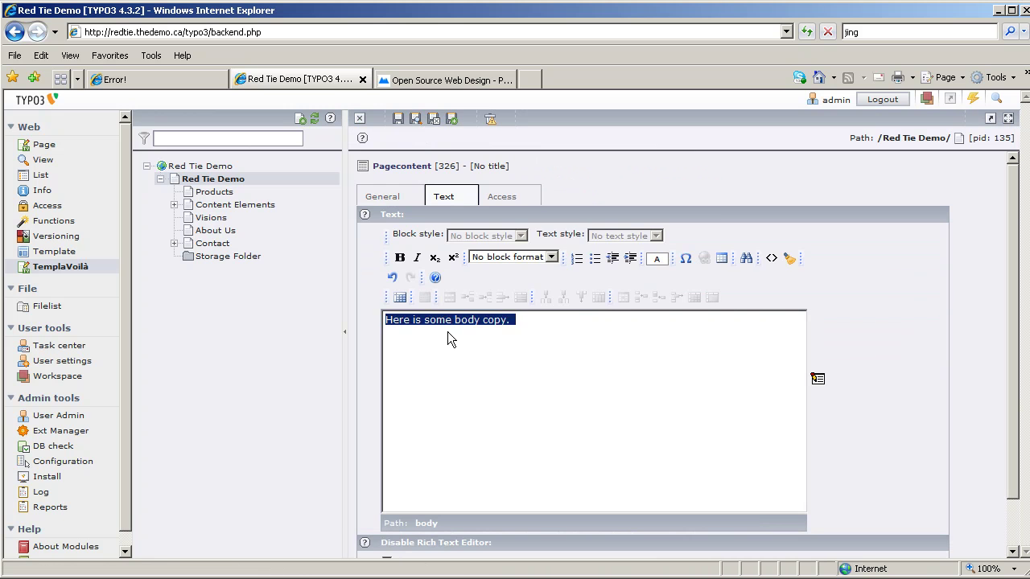
pyautogui.hotkey('ctrl', 'v')
pyautogui.hotkey('ctrl', 'v')
pyautogui.hotkey('ctrl', 'v')
pyautogui.hotkey('ctrl', 'v')
pyautogui.hotkey('ctrl', 'v')
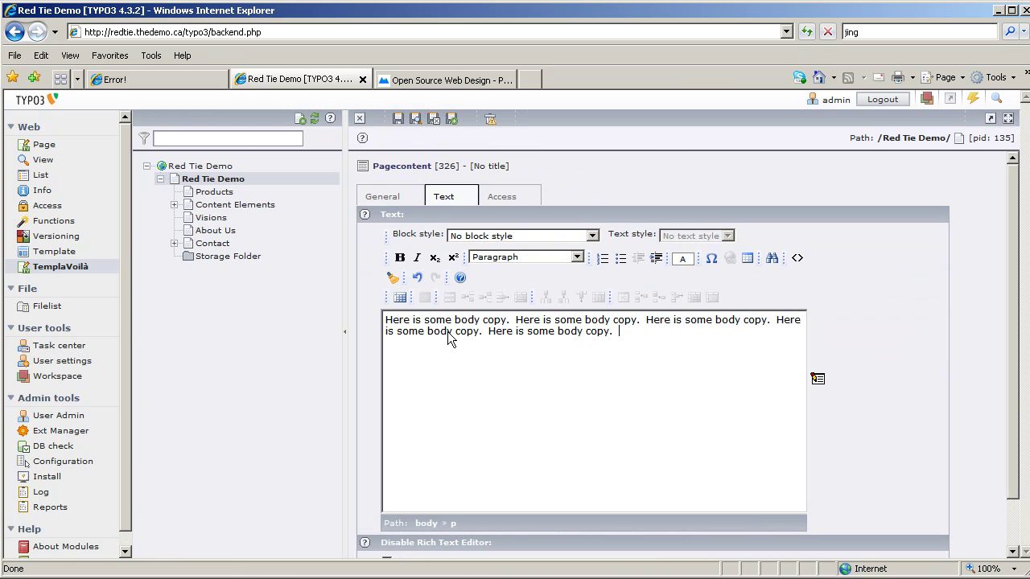
# Save and close the text element, then clear all caches.
pyautogui.click(434, 120)
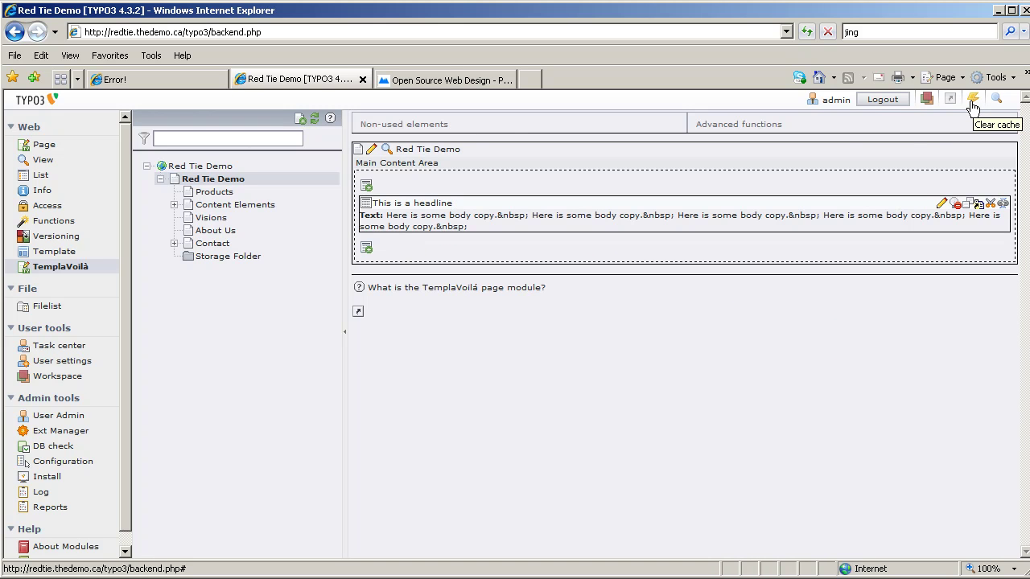
pyautogui.click(973, 106)
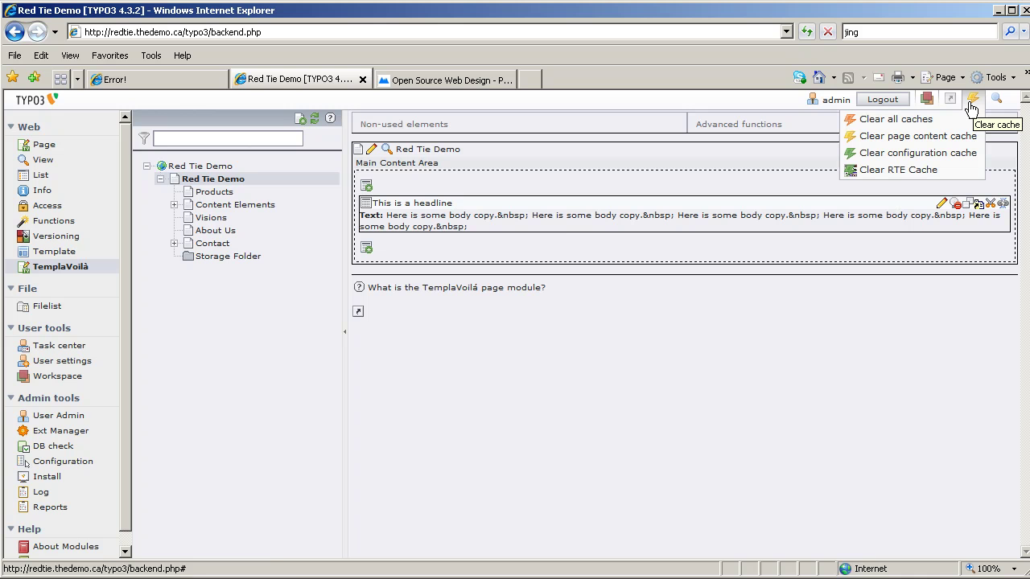
pyautogui.click(928, 121)
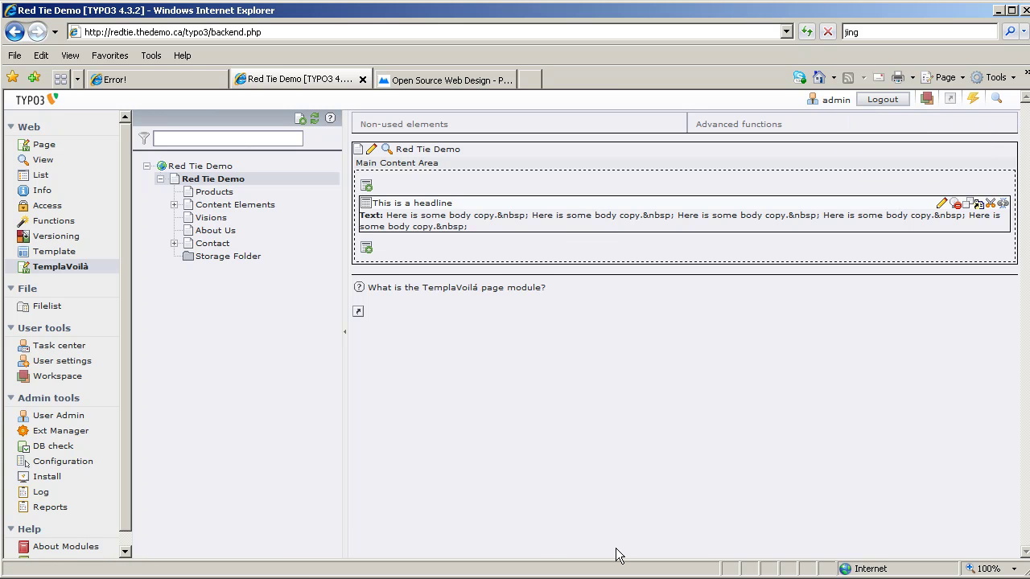